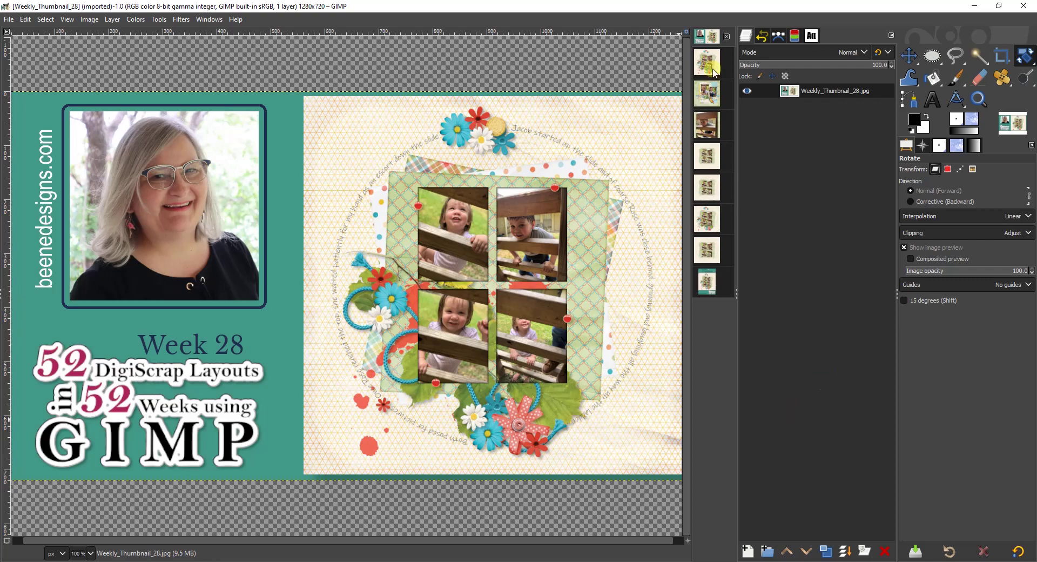
Step: Look over the example layouts JULY_2 and JULY_1
{"action": "left_click", "coordinate": [714, 71]}
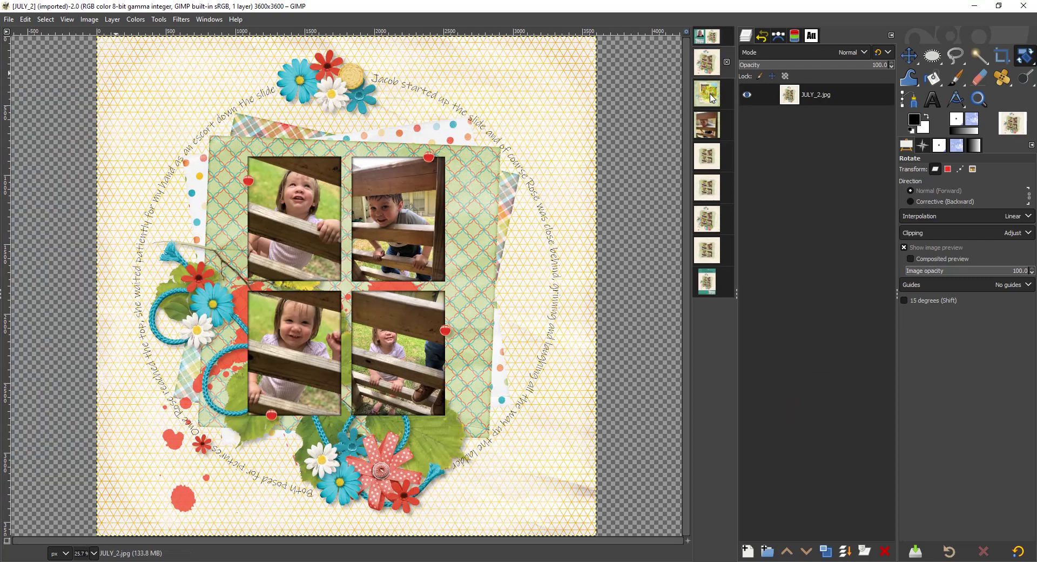
{"action": "left_click", "coordinate": [712, 98]}
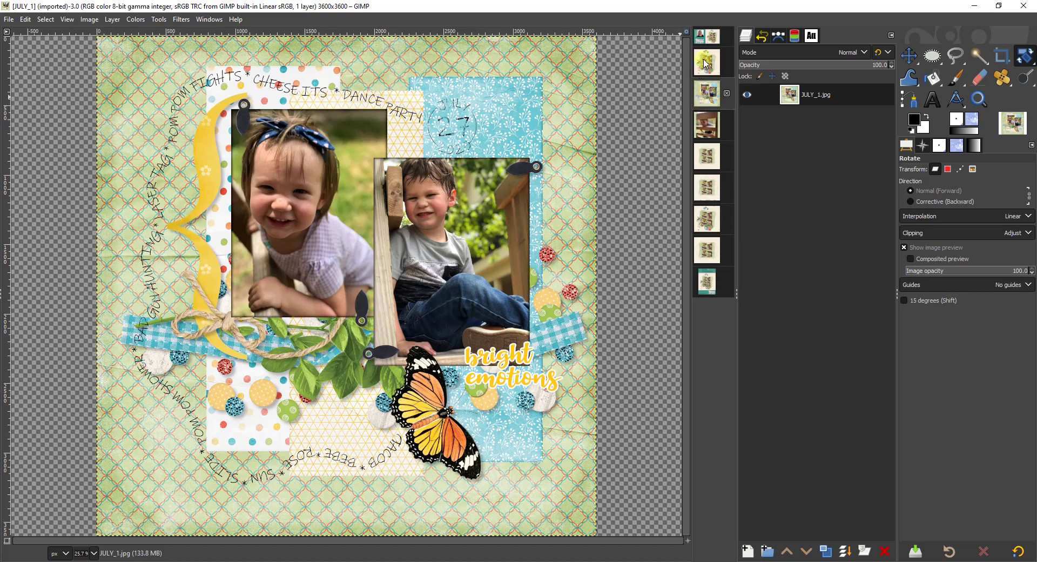
{"action": "left_click", "coordinate": [705, 63]}
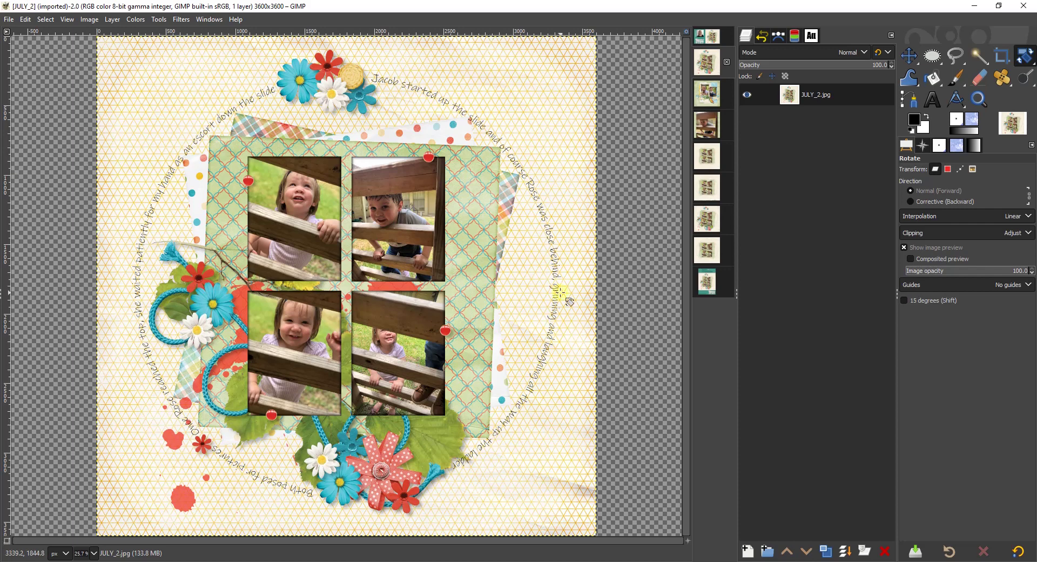
Step: In the untitled eight-layer image, scale the photo layer 2020-07-27 13.58.23.jpg proportionally to a height of 3 inches
{"action": "left_click", "coordinate": [708, 125]}
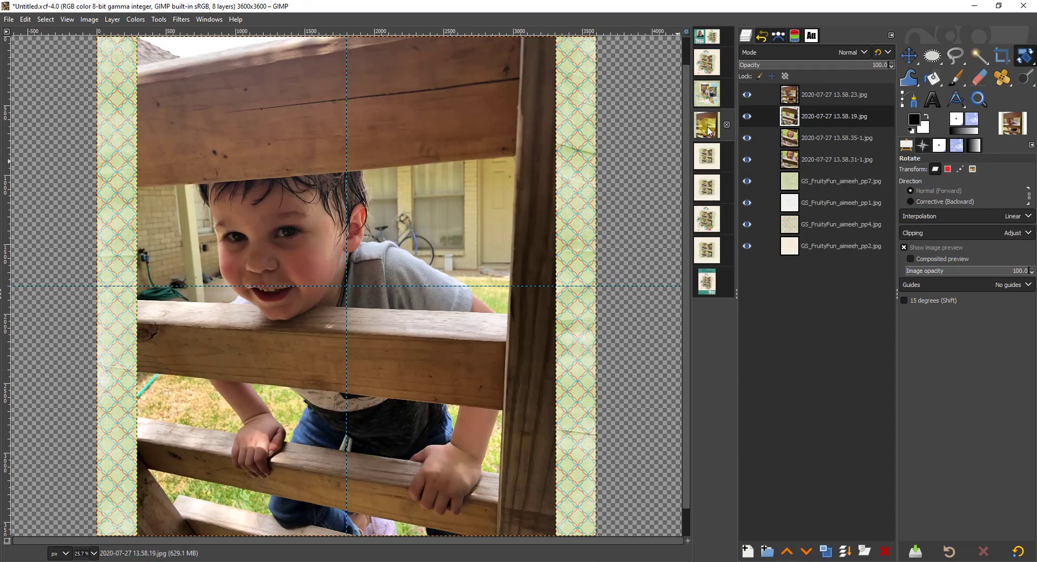
{"action": "left_click", "coordinate": [727, 281]}
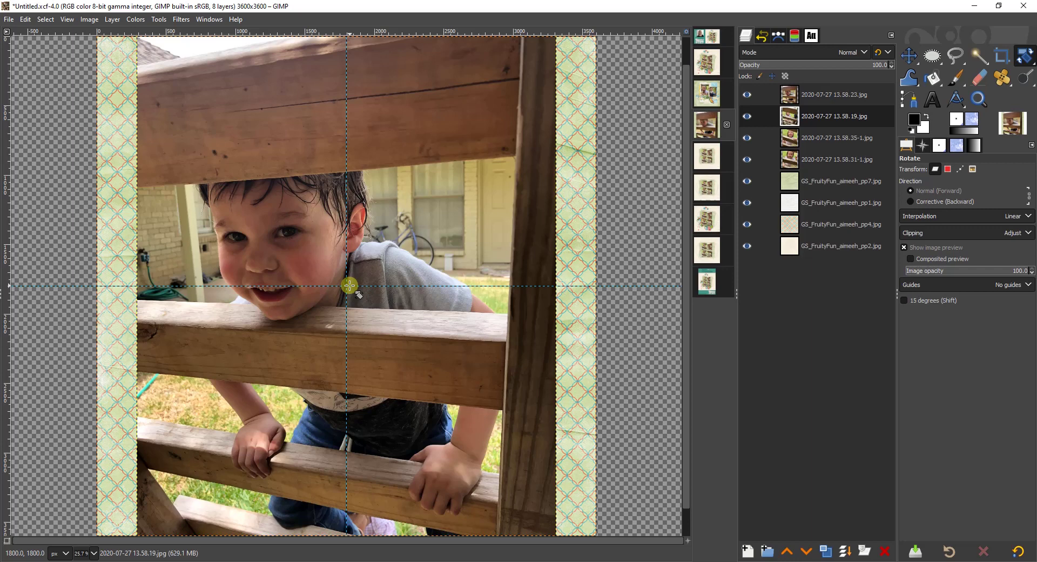
{"action": "left_click", "coordinate": [816, 94]}
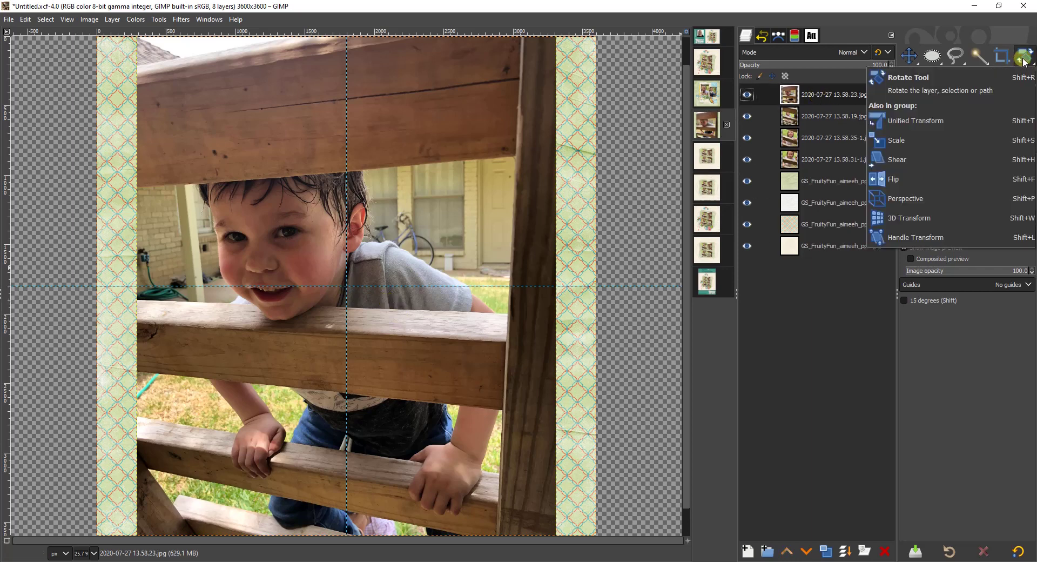
{"action": "left_click_drag", "start_coordinate": [1024, 60], "coordinate": [924, 106]}
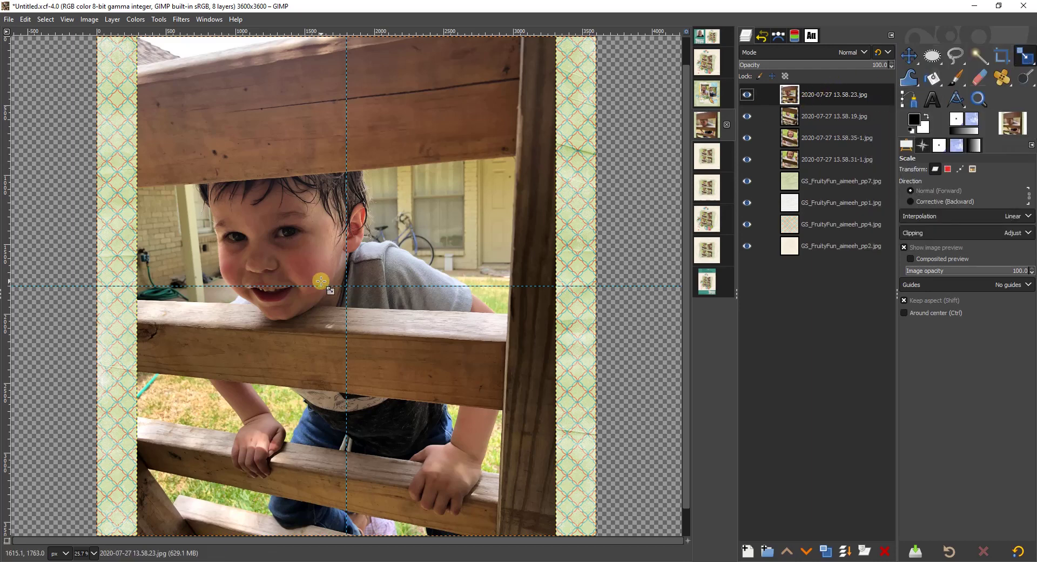
{"action": "left_click", "coordinate": [453, 180]}
{"action": "left_click", "coordinate": [630, 79]}
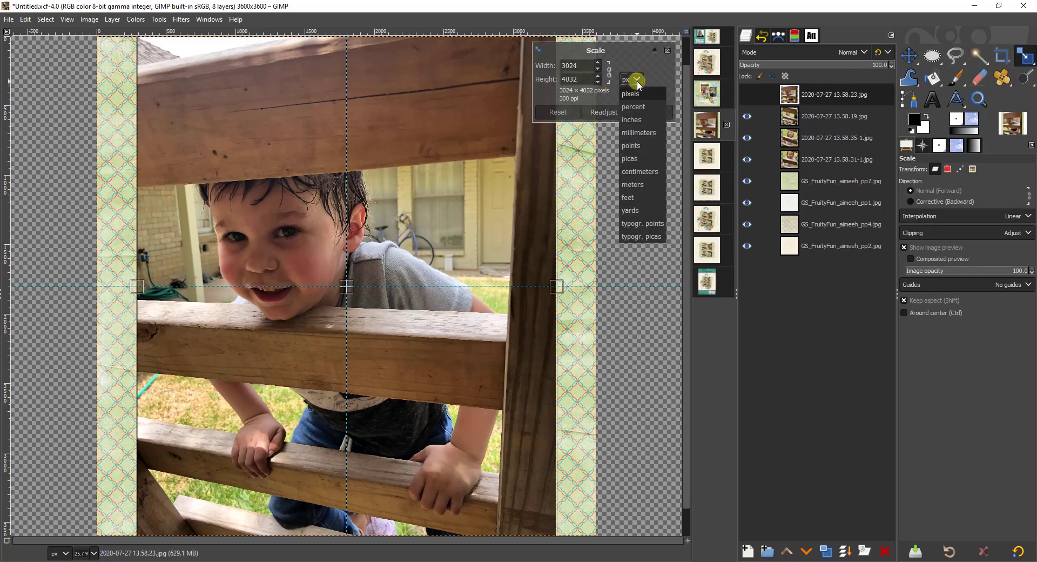
{"action": "left_click", "coordinate": [634, 90]}
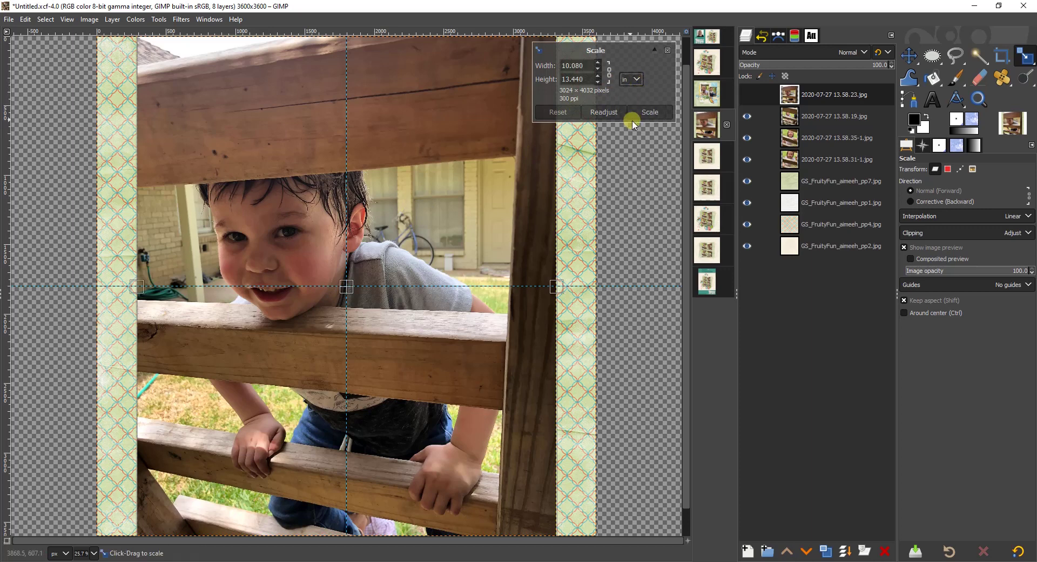
{"action": "double_click", "coordinate": [576, 79]}
{"action": "type", "text": "3"}
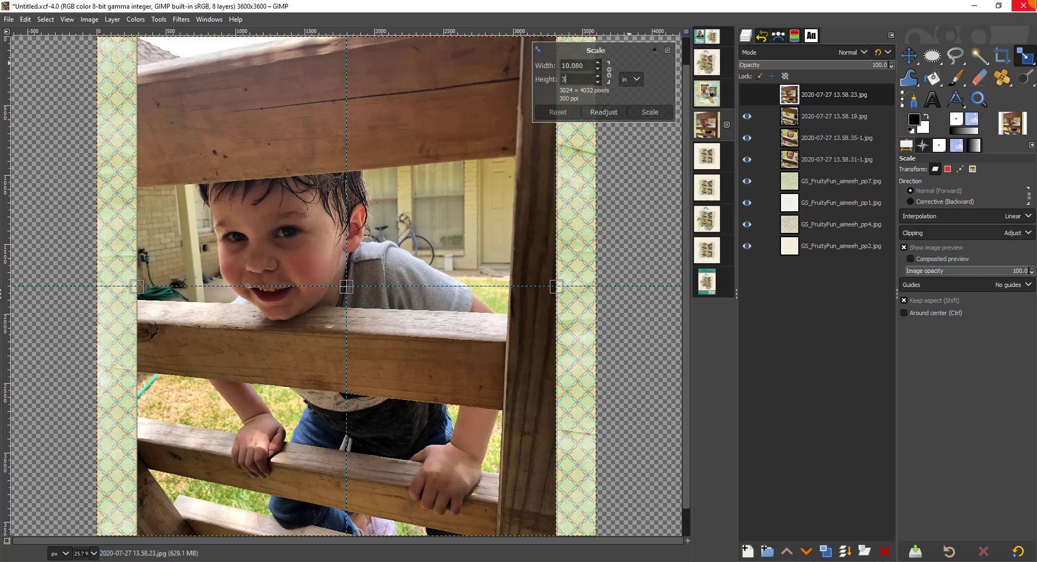
{"action": "left_click", "coordinate": [654, 110]}
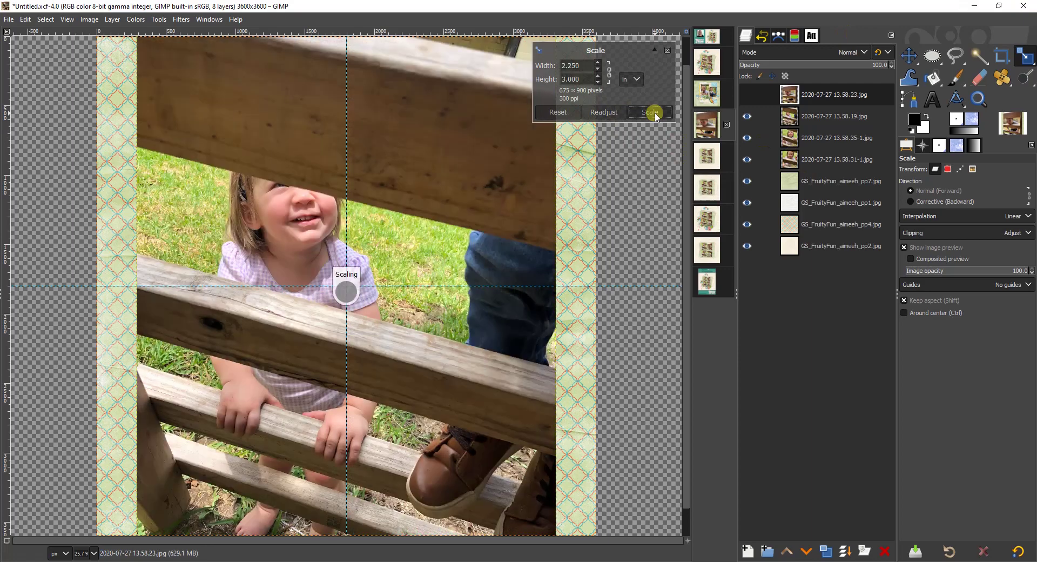
Step: Scale the photo layer 2020-07-27 13.58.19.jpg proportionally to a height of 3 inches
{"action": "left_click", "coordinate": [807, 114]}
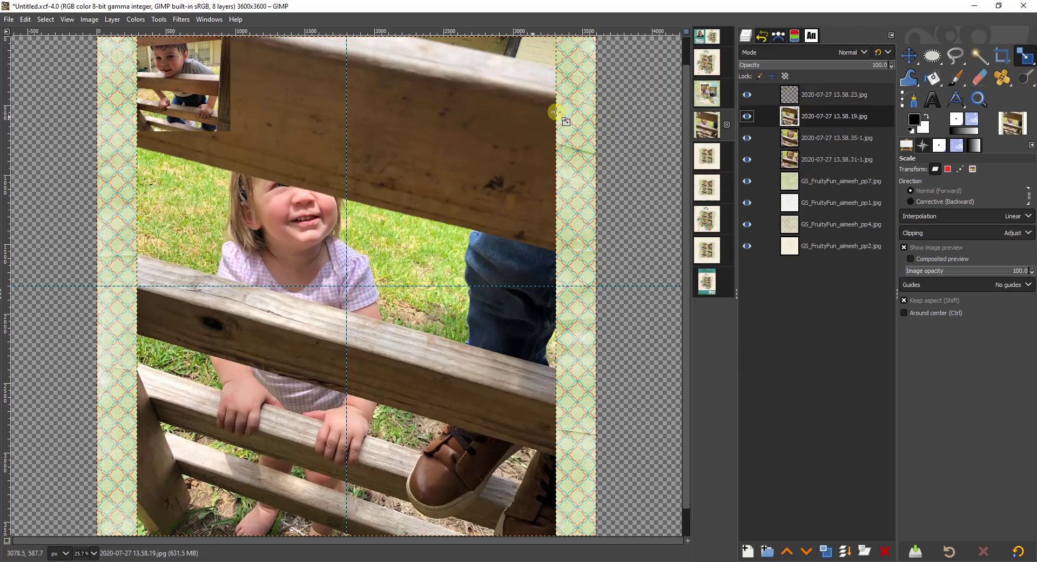
{"action": "left_click", "coordinate": [467, 136]}
{"action": "left_click", "coordinate": [631, 79]}
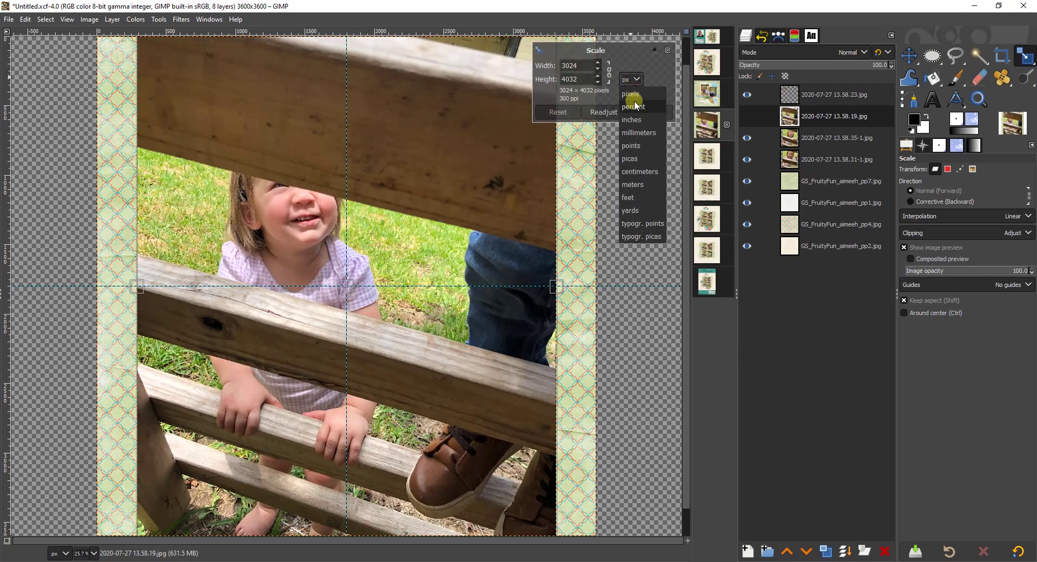
{"action": "left_click", "coordinate": [629, 107]}
{"action": "left_click_drag", "start_coordinate": [581, 79], "coordinate": [546, 81]}
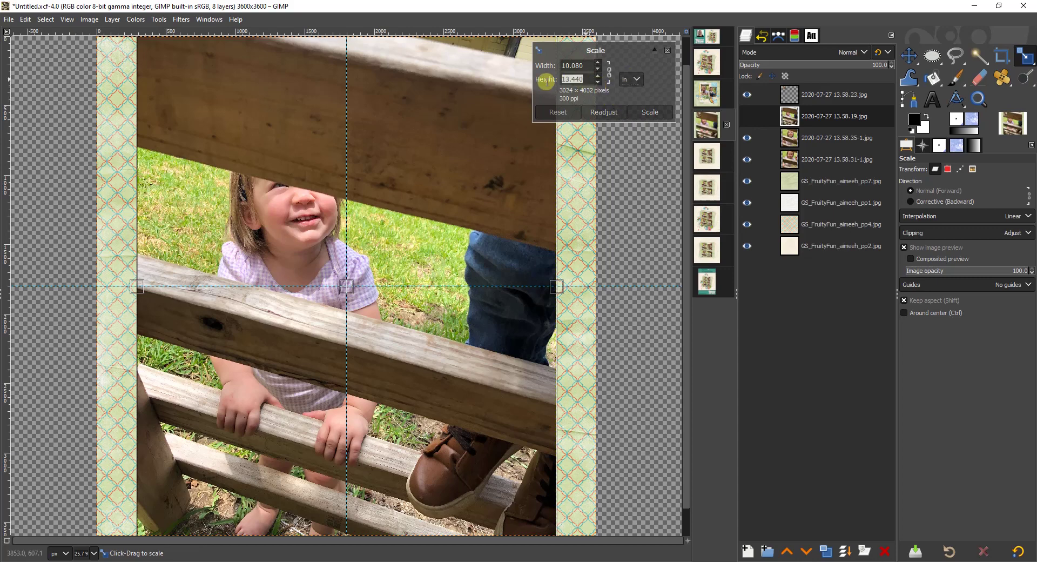
{"action": "type", "text": "3"}
{"action": "key", "text": "Return"}
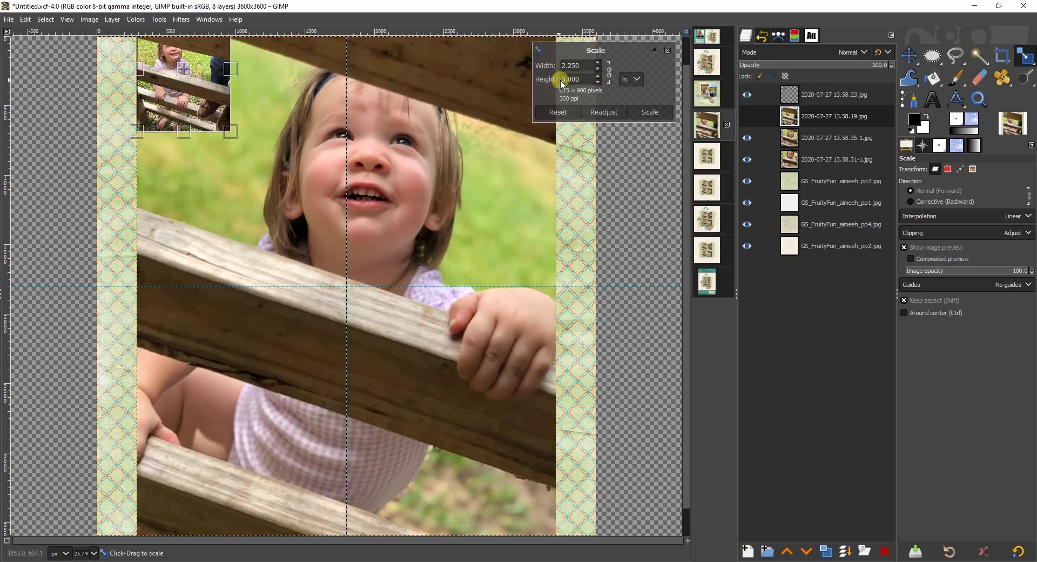
{"action": "left_click", "coordinate": [656, 112]}
Step: Scale the photo layer 2020-07-27 13.58.35-1.jpg proportionally to a height of 3 inches
{"action": "left_click", "coordinate": [825, 139]}
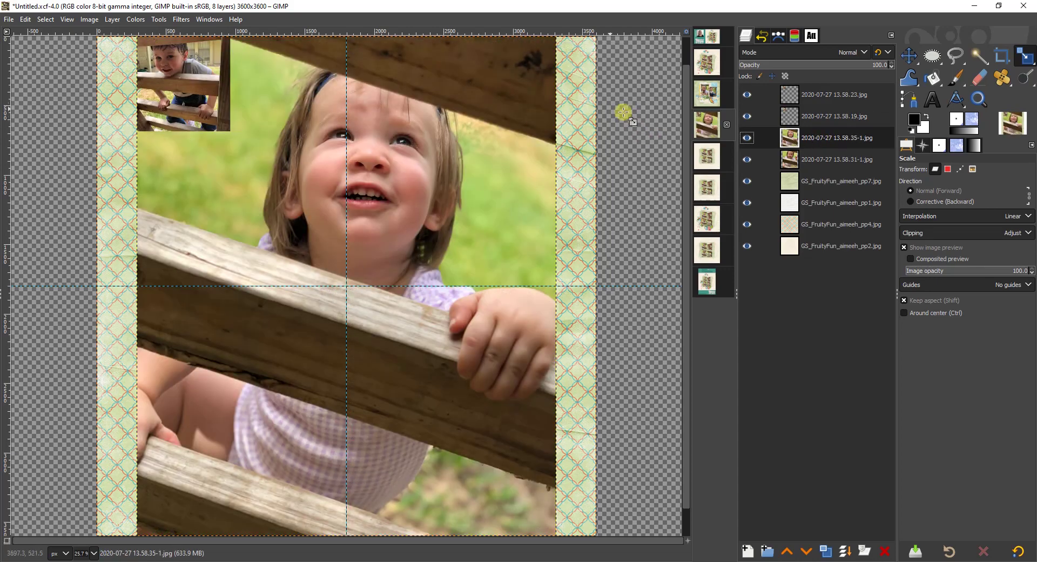
{"action": "left_click", "coordinate": [502, 119]}
{"action": "left_click", "coordinate": [635, 81]}
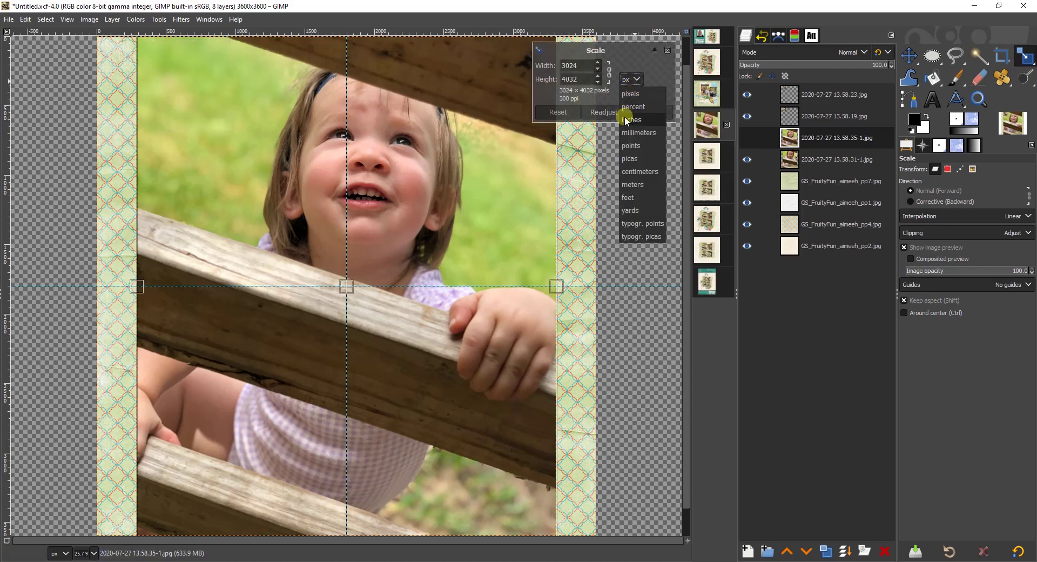
{"action": "left_click", "coordinate": [624, 116]}
{"action": "left_click_drag", "start_coordinate": [591, 80], "coordinate": [521, 73]}
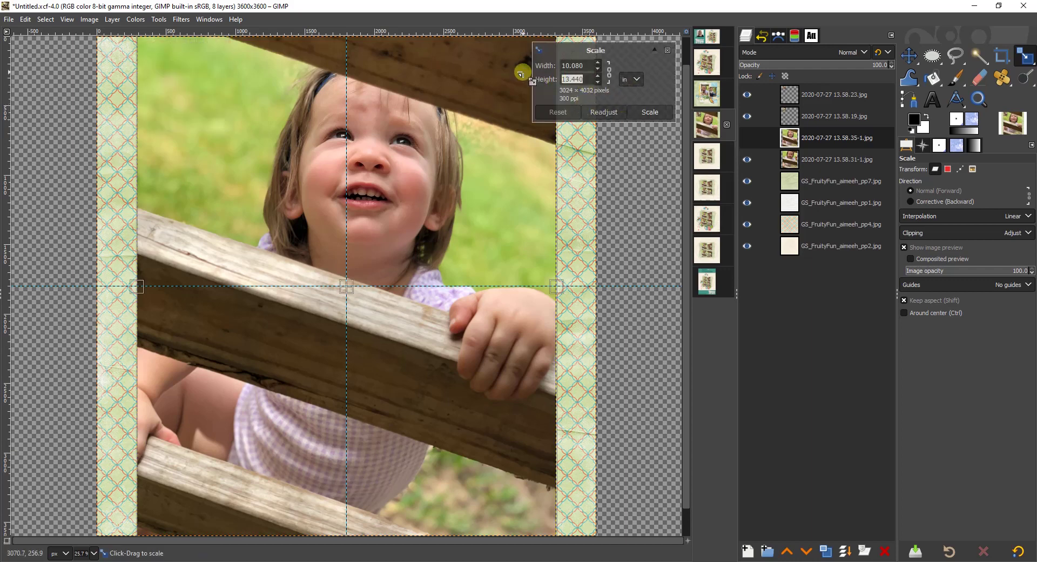
{"action": "type", "text": "3"}
Step: Scale the photo layer 2020-07-27 13.58.31-1.jpg proportionally to a height of 3 inches
{"action": "left_click", "coordinate": [805, 160]}
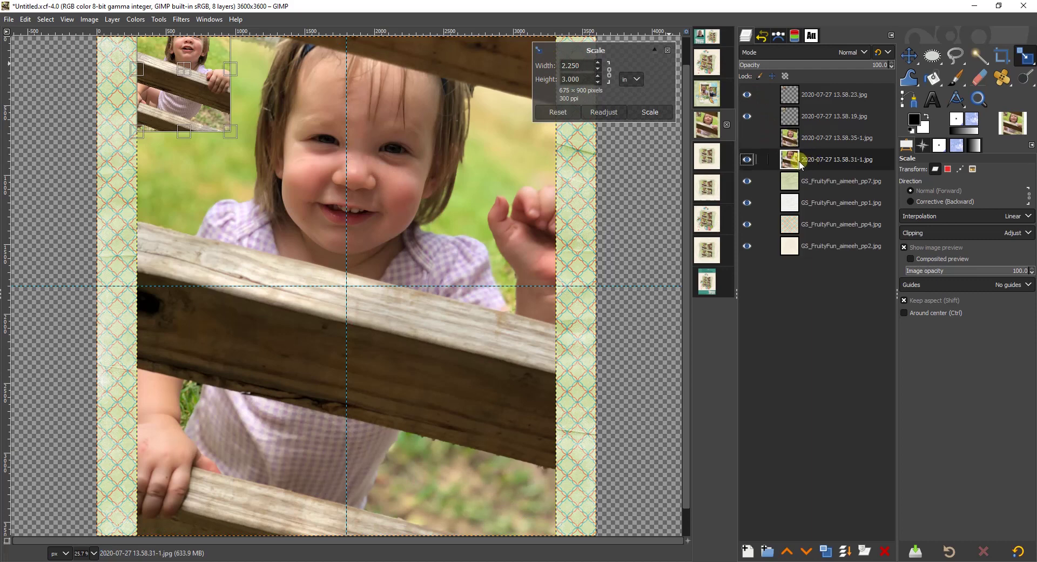
{"action": "left_click", "coordinate": [638, 80]}
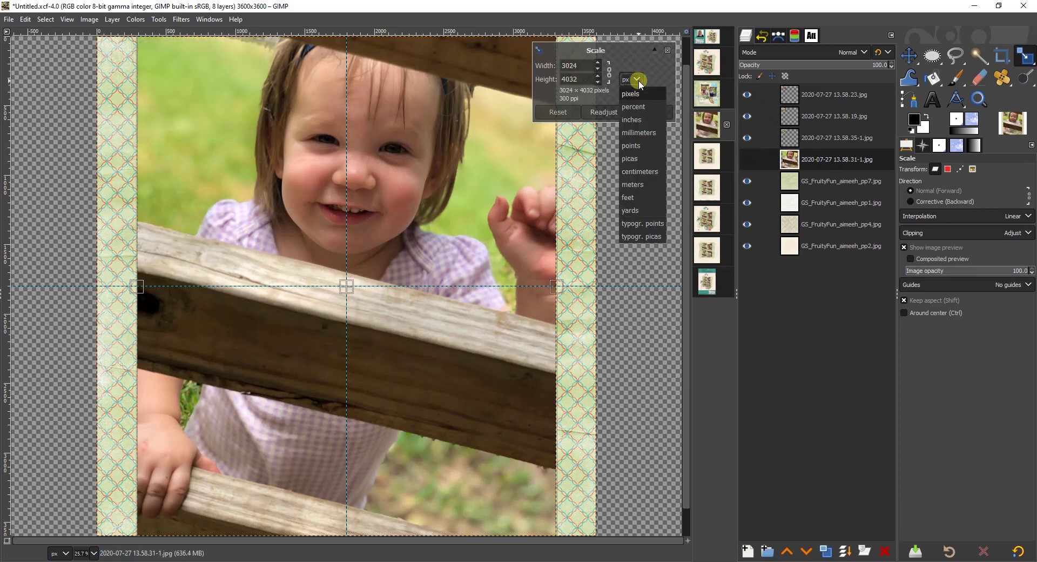
{"action": "left_click", "coordinate": [629, 118]}
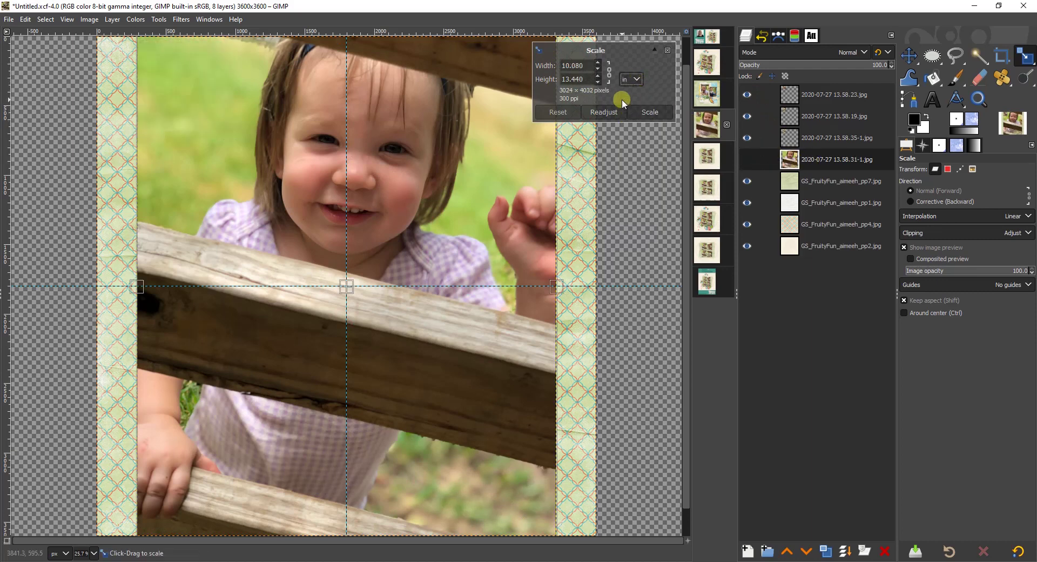
{"action": "left_click", "coordinate": [609, 71]}
{"action": "left_click_drag", "start_coordinate": [583, 79], "coordinate": [559, 73]}
{"action": "type", "text": "3"}
{"action": "key", "text": "Tab"}
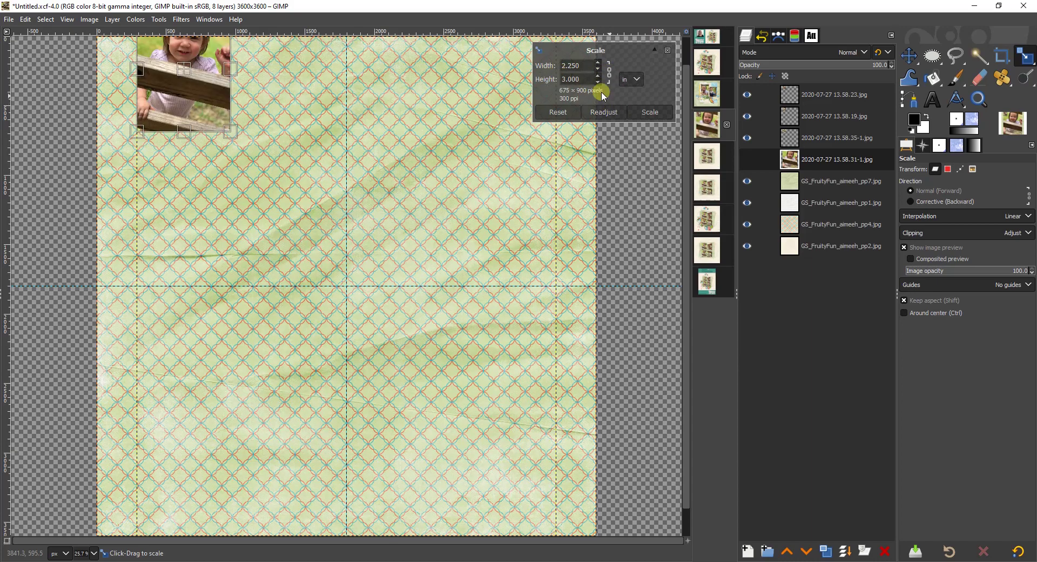
{"action": "left_click", "coordinate": [650, 112]}
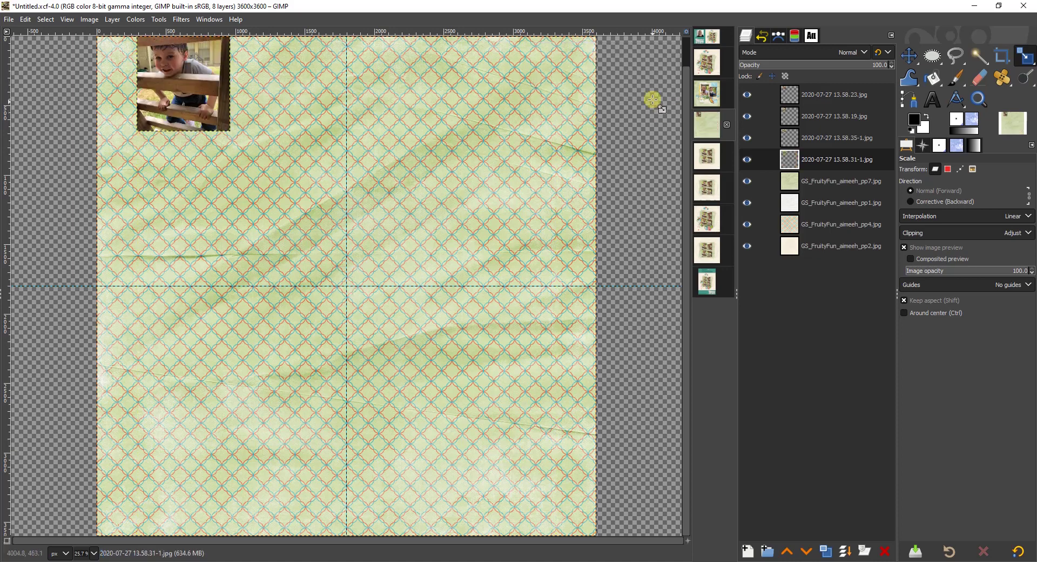
Step: Arrange the four photos in a two-by-two grid around the centre guides: 13.58.31-1 and 13.58.23 above, 13.58.35-1 and 13.58.19 below
{"action": "left_click", "coordinate": [934, 80]}
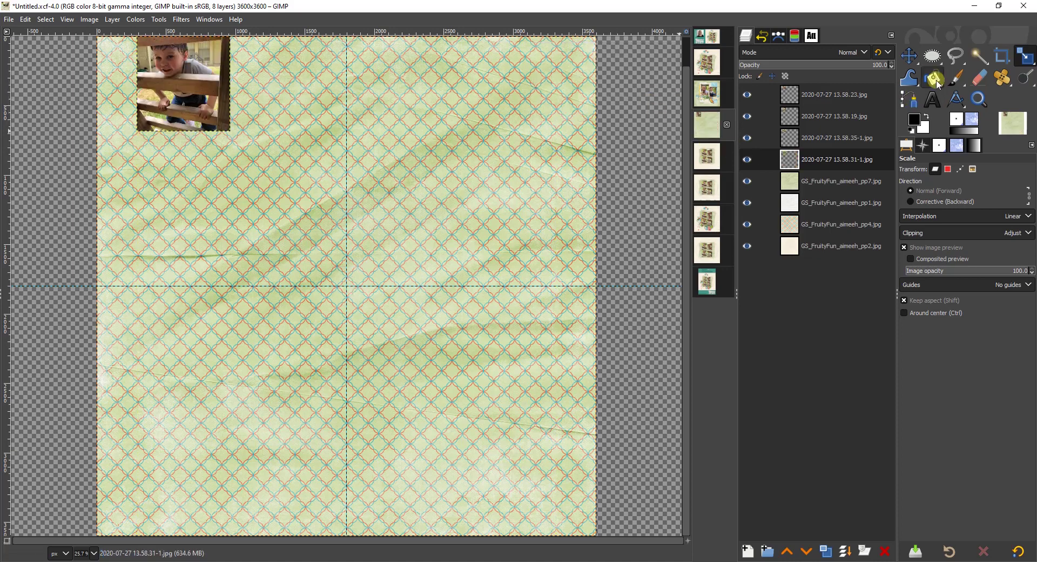
{"action": "left_click", "coordinate": [908, 57]}
{"action": "left_click_drag", "start_coordinate": [175, 76], "coordinate": [391, 224]}
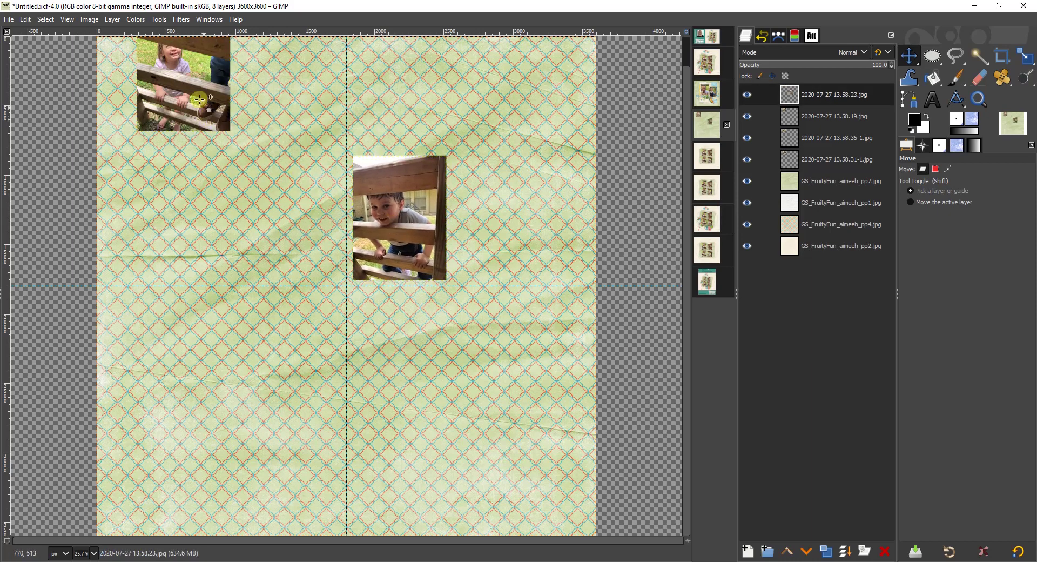
{"action": "left_click_drag", "start_coordinate": [177, 66], "coordinate": [393, 352]}
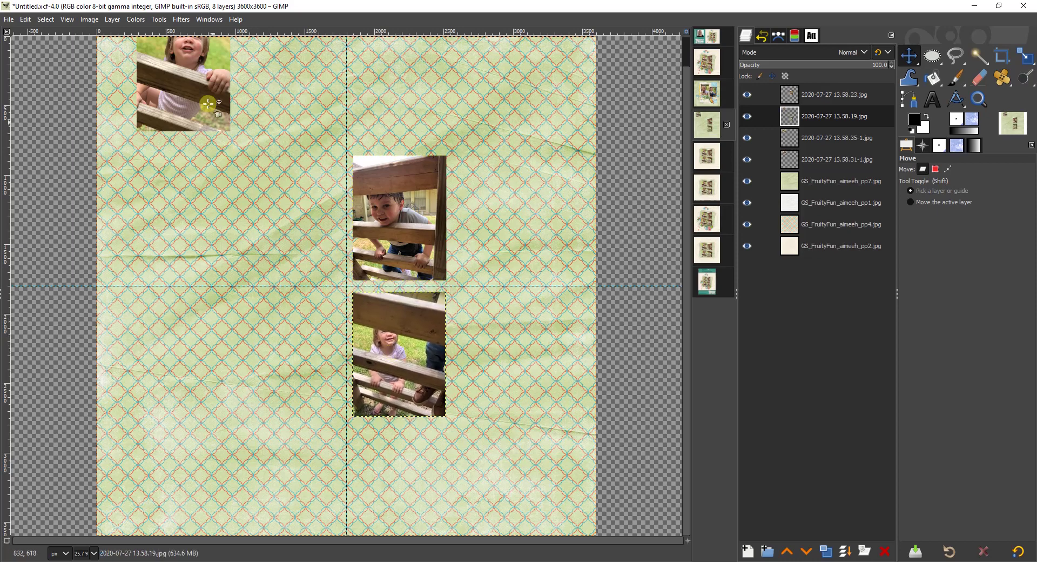
{"action": "left_click_drag", "start_coordinate": [189, 101], "coordinate": [300, 355]}
{"action": "left_click_drag", "start_coordinate": [165, 66], "coordinate": [281, 214]}
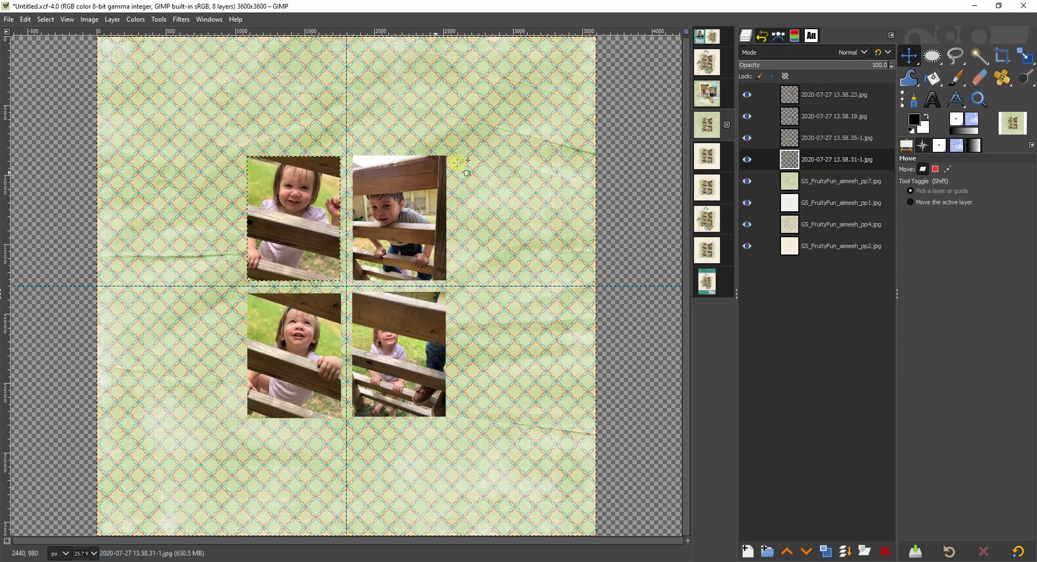
Step: On the GS_FruityFun_aimeeh_pp7.jpg layer, draw a rectangular selection of about 2036 × 2347 px around the four photos
{"action": "left_click", "coordinate": [820, 181]}
{"action": "left_click", "coordinate": [821, 204]}
{"action": "left_click", "coordinate": [824, 222]}
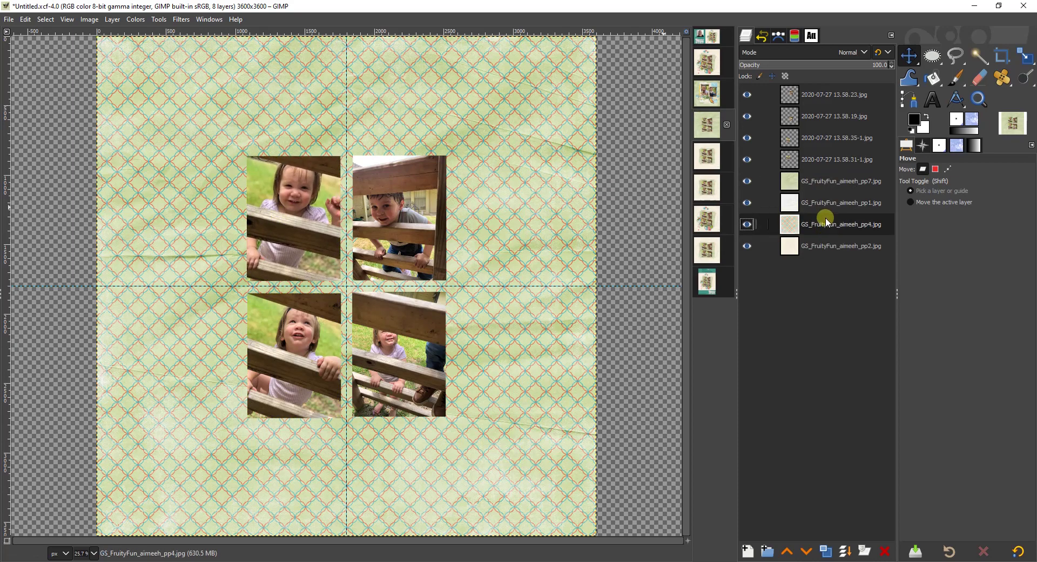
{"action": "left_click", "coordinate": [818, 180]}
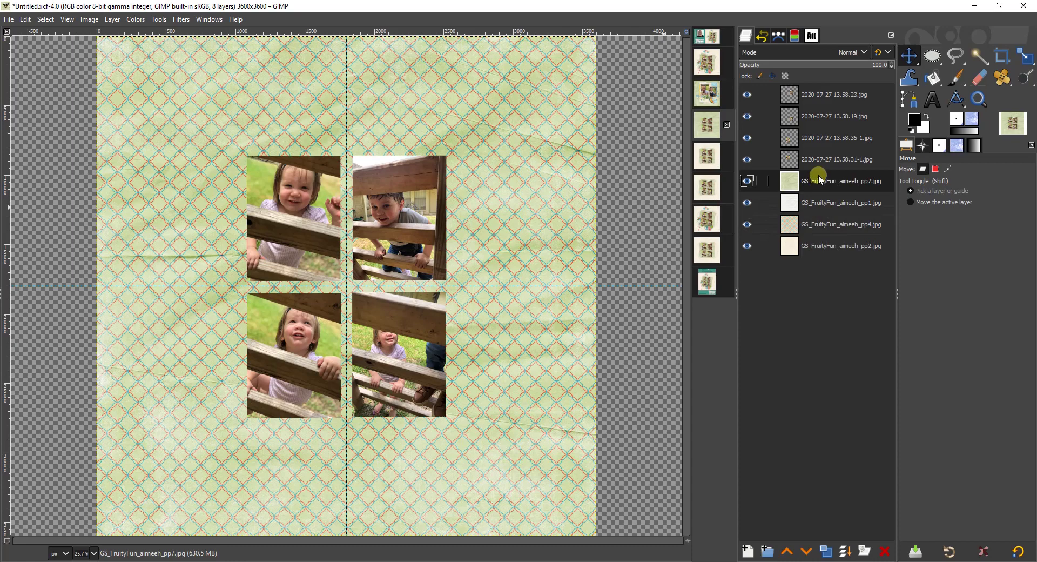
{"action": "left_click", "coordinate": [931, 55]}
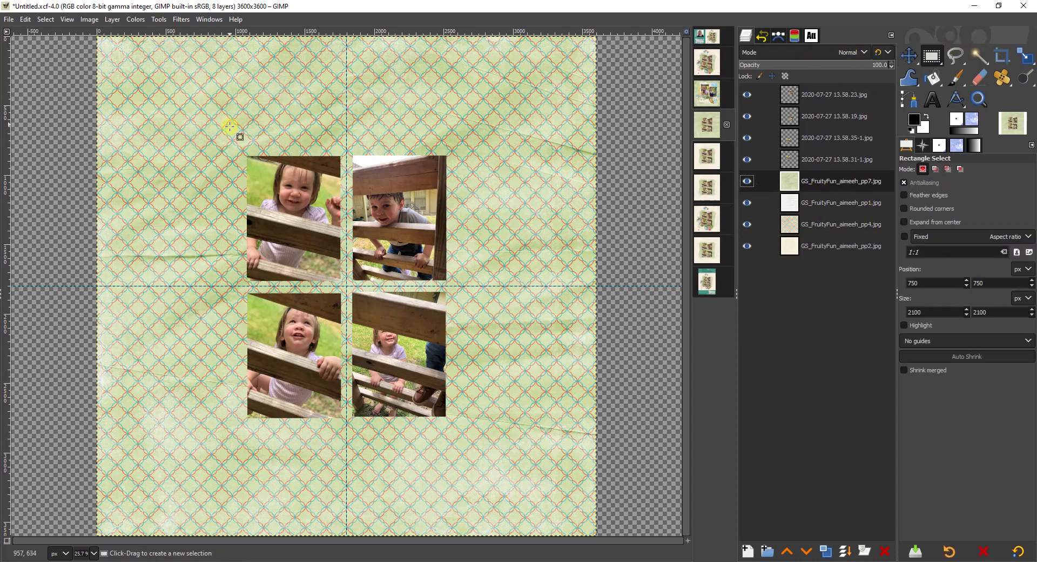
{"action": "left_click_drag", "start_coordinate": [210, 128], "coordinate": [492, 452]}
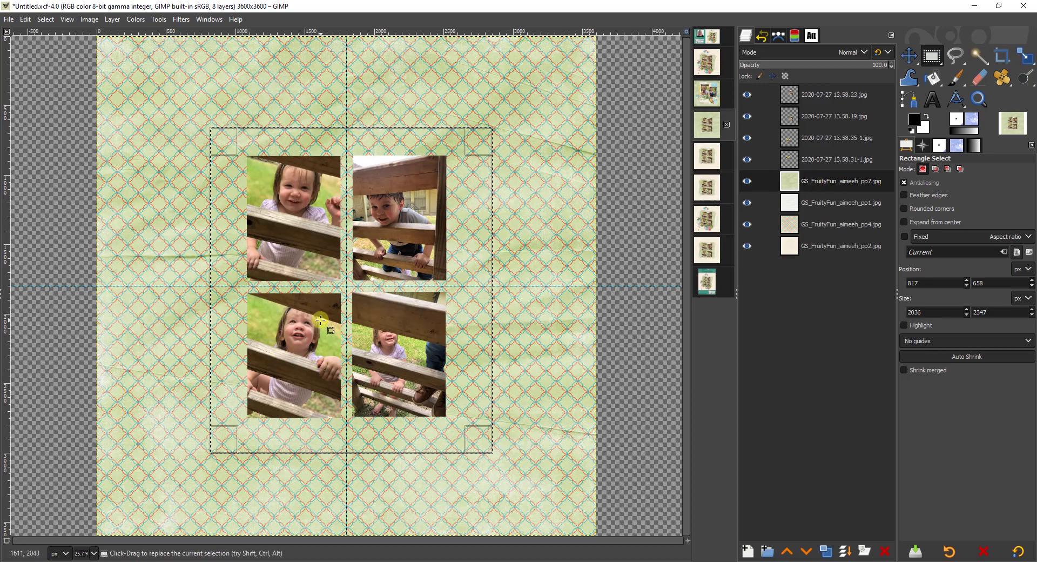
{"action": "right_click", "coordinate": [828, 177]}
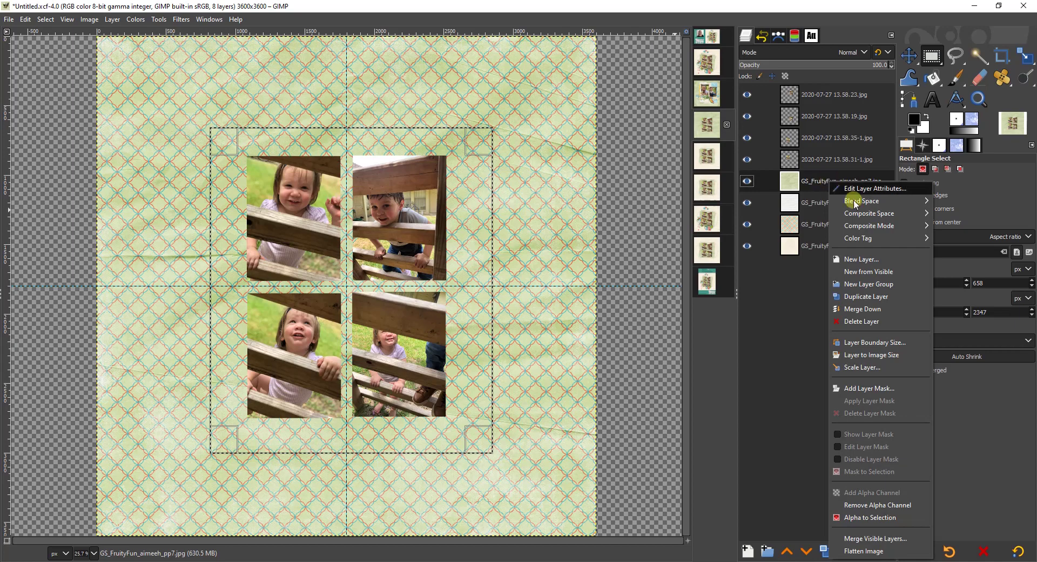
{"action": "left_click", "coordinate": [780, 387]}
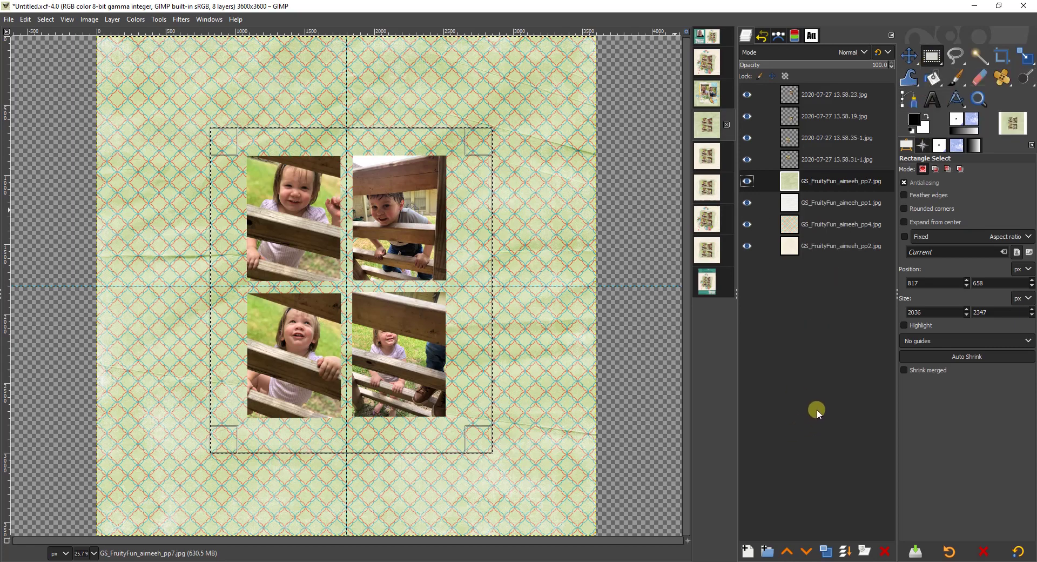
Step: Set the rectangular selection to 2100 × 2100 px and centre it on the page guides at position 750, 750
{"action": "left_click_drag", "start_coordinate": [931, 313], "coordinate": [896, 316]}
{"action": "type", "text": "2100"}
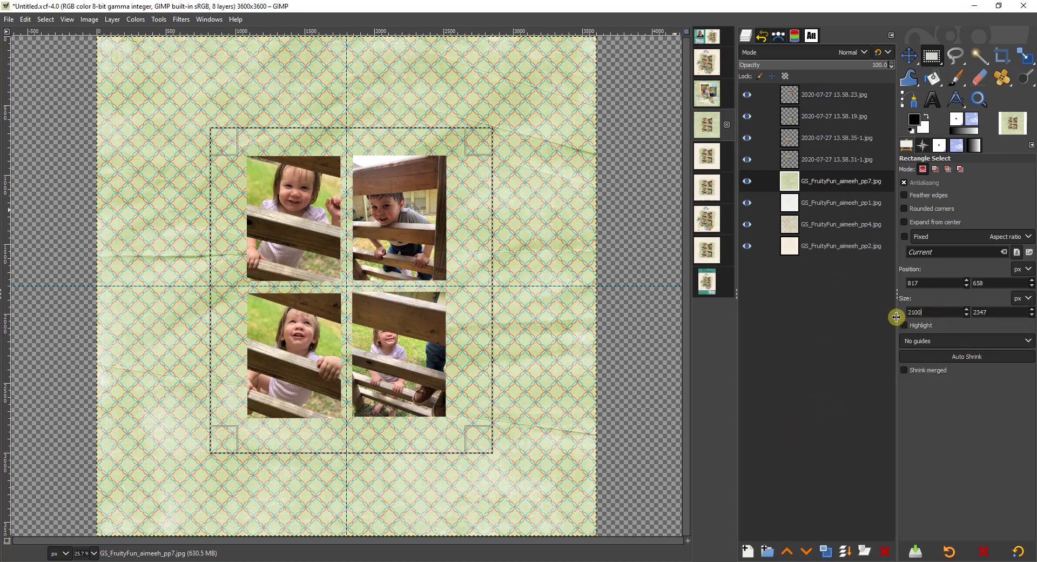
{"action": "key", "text": "Tab"}
{"action": "type", "text": "21"}
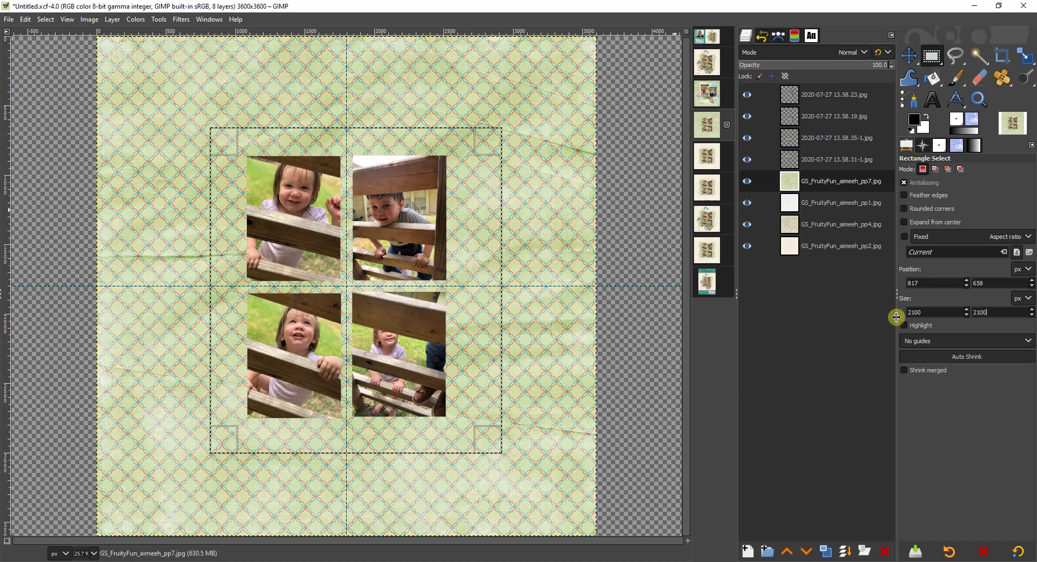
{"action": "type", "text": "00"}
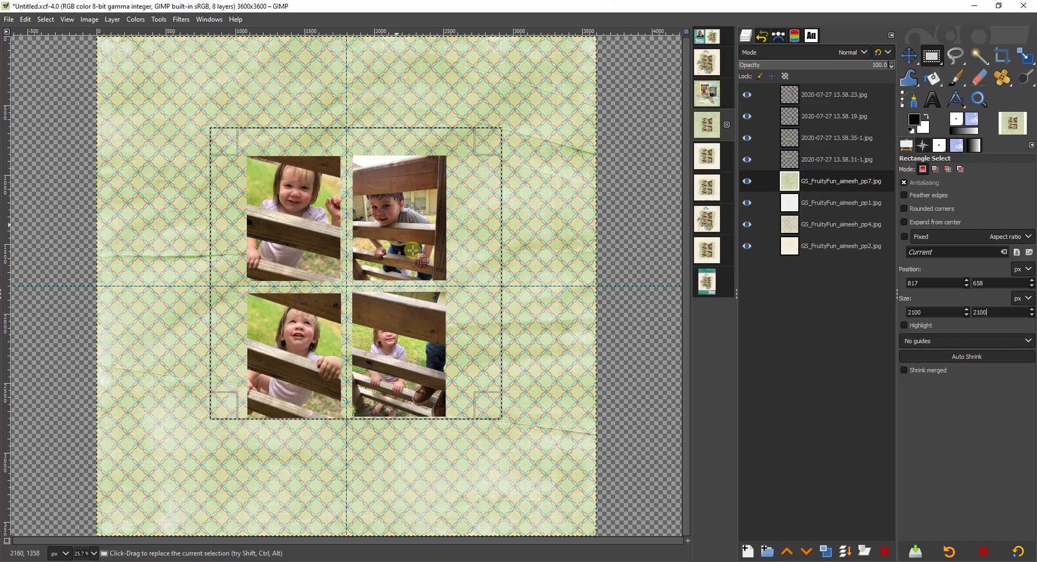
{"action": "left_click_drag", "start_coordinate": [347, 269], "coordinate": [339, 279]}
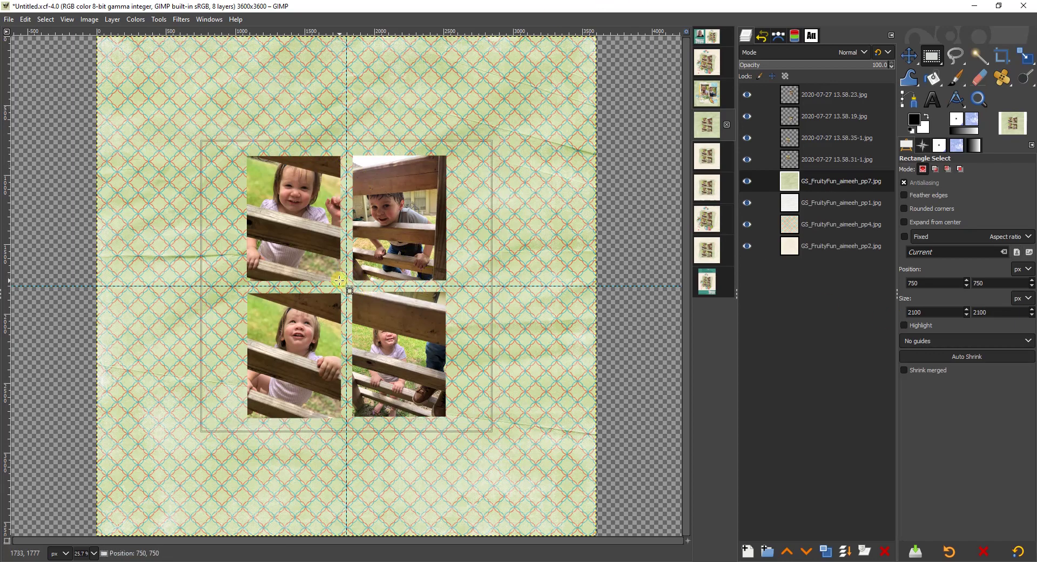
Step: Invert the selection and delete the paper outside the square on the GS_FruityFun_aimeeh_pp7.jpg and GS_FruityFun_aimeeh_pp1.jpg layers
{"action": "right_click", "coordinate": [340, 280]}
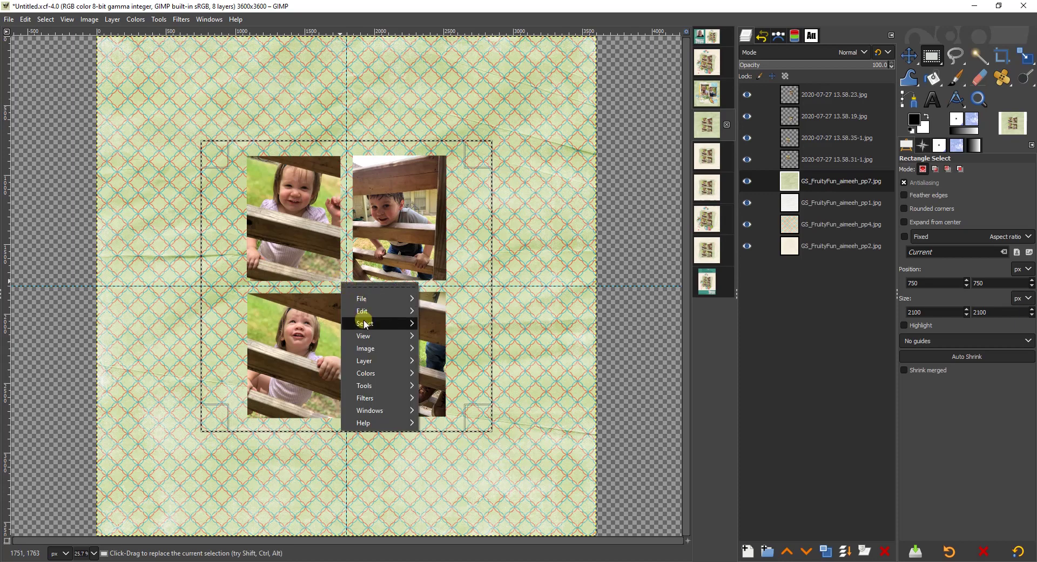
{"action": "mouse_move", "coordinate": [378, 323]}
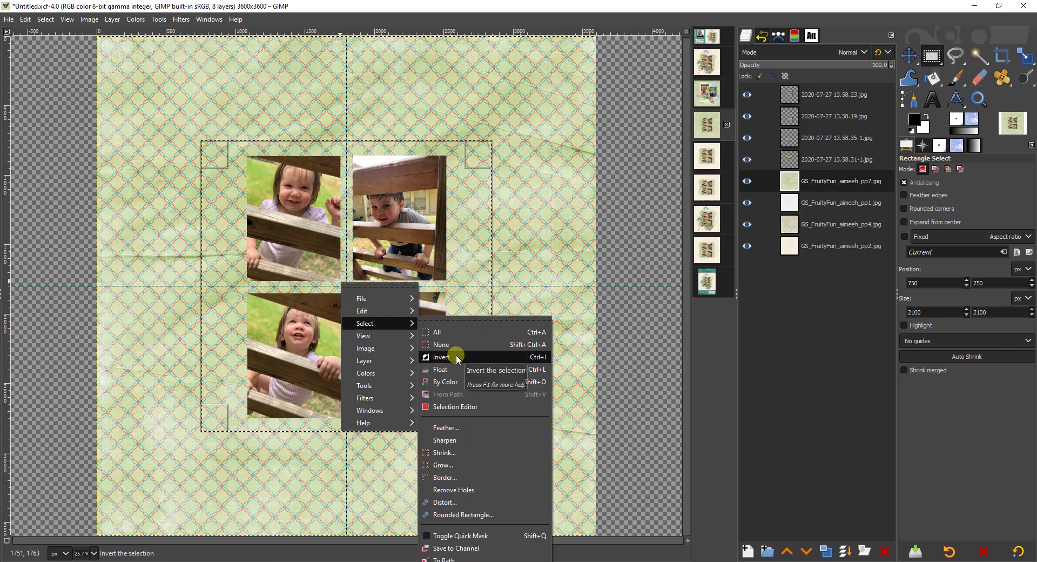
{"action": "left_click", "coordinate": [51, 20]}
{"action": "left_click", "coordinate": [51, 21]}
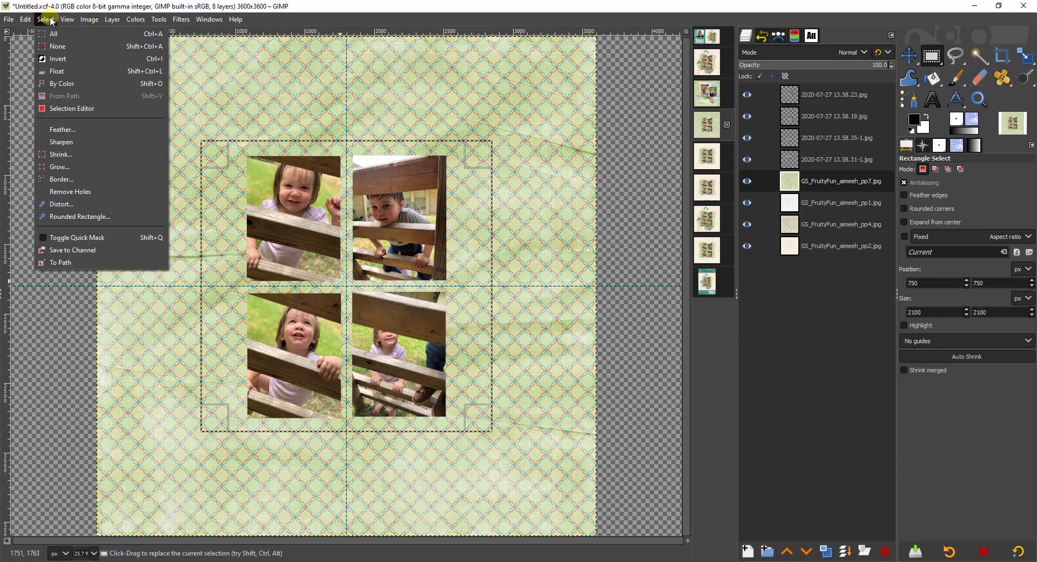
{"action": "left_click", "coordinate": [57, 61]}
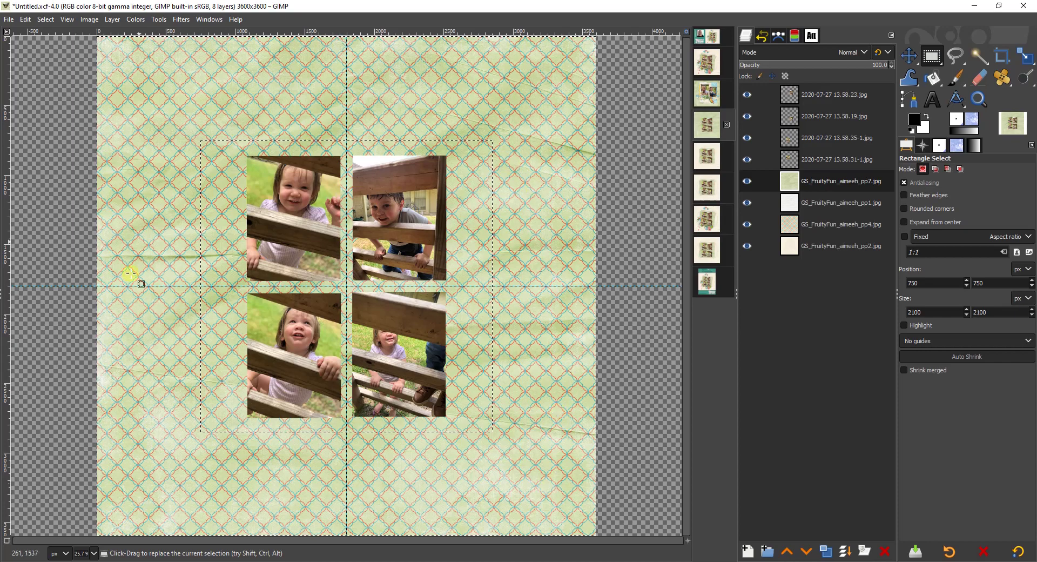
{"action": "key", "text": "Delete"}
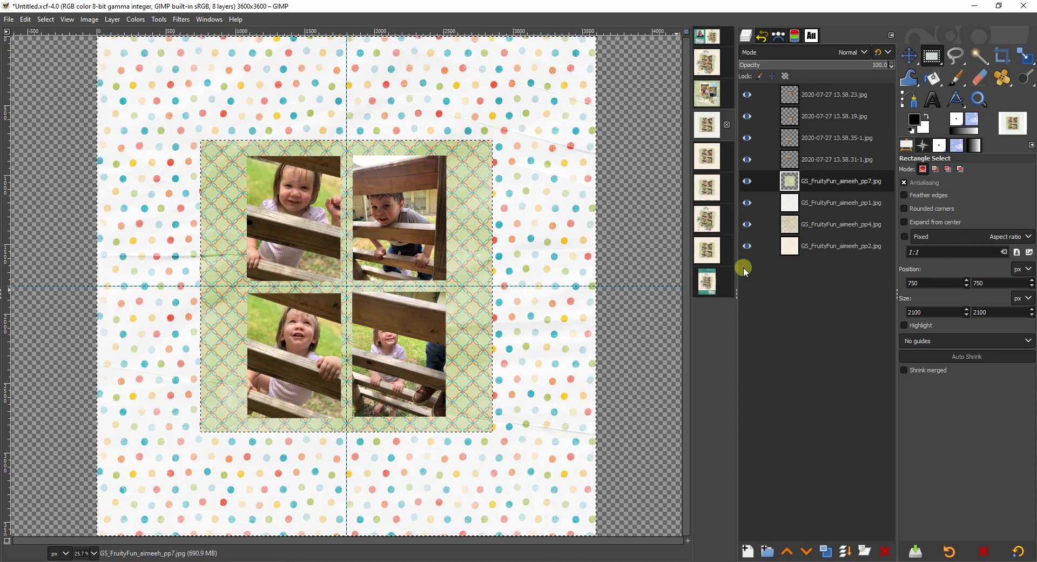
{"action": "left_click", "coordinate": [844, 204]}
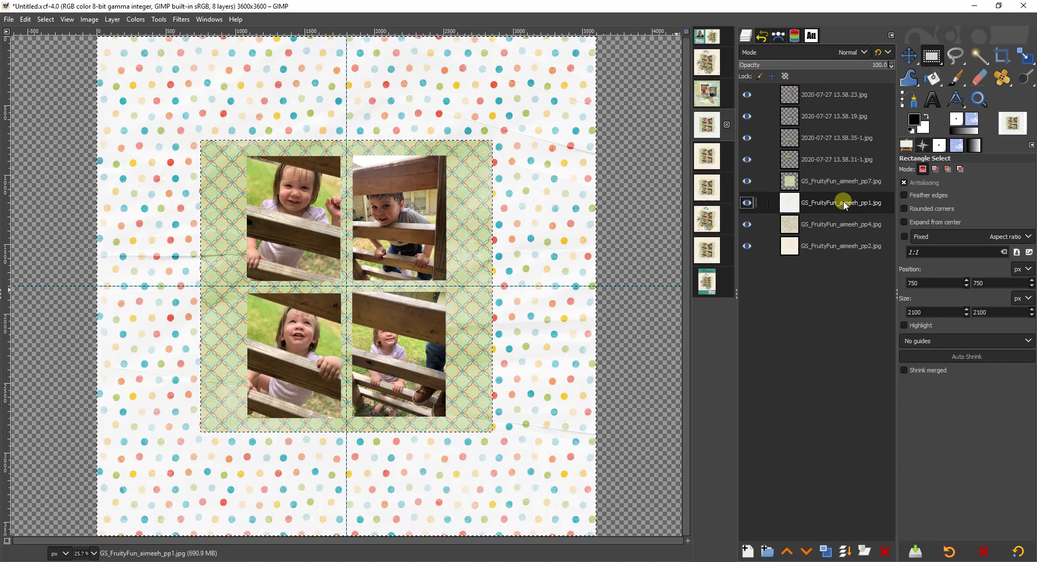
{"action": "key", "text": "Delete"}
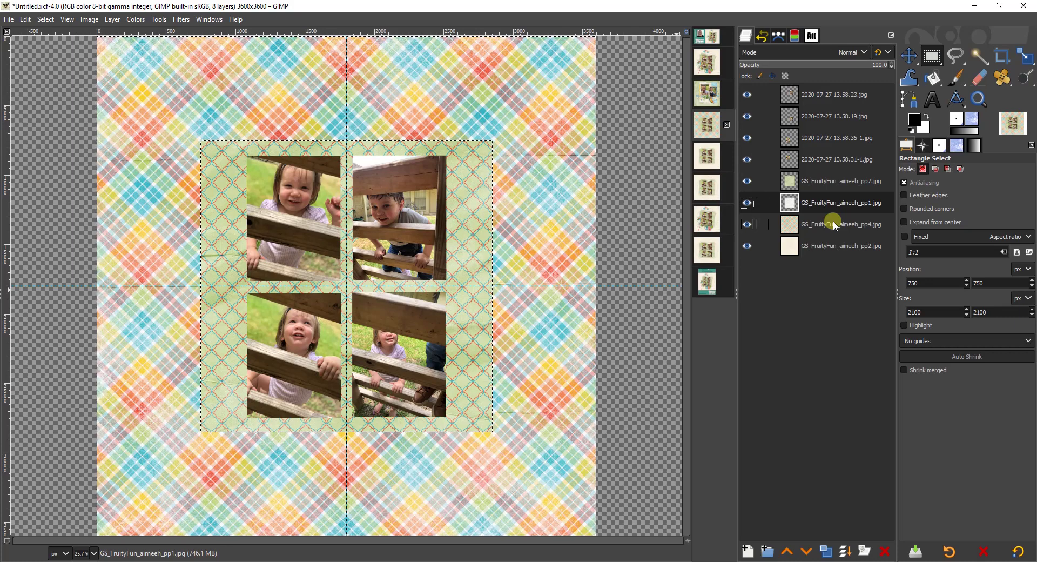
Step: Crop the GS_FruityFun_aimeeh_pp4.jpg layer to 2100 × 2100 px around the photo grid at position 736, 743
{"action": "left_click", "coordinate": [833, 224]}
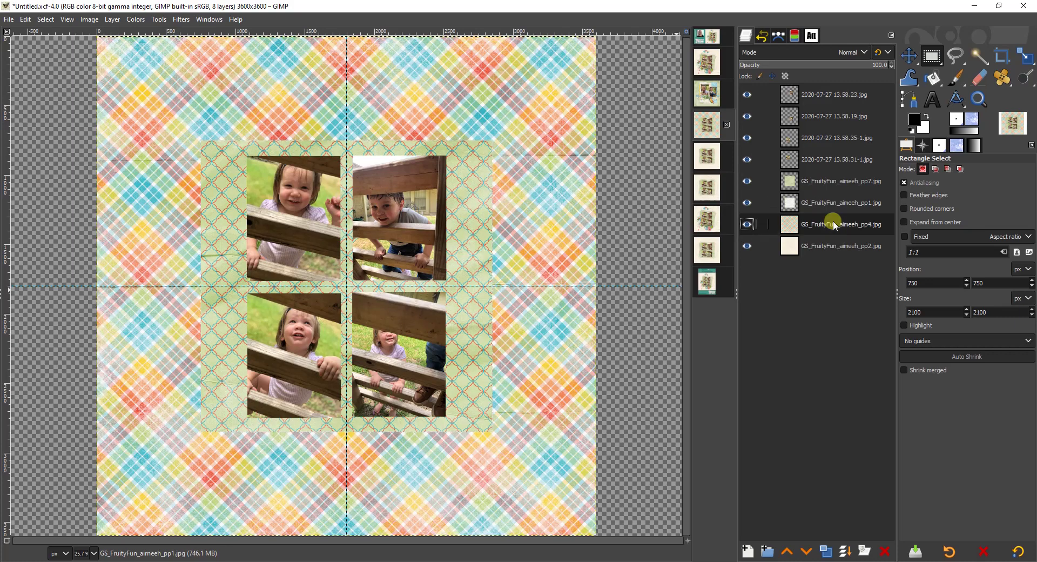
{"action": "left_click", "coordinate": [998, 57]}
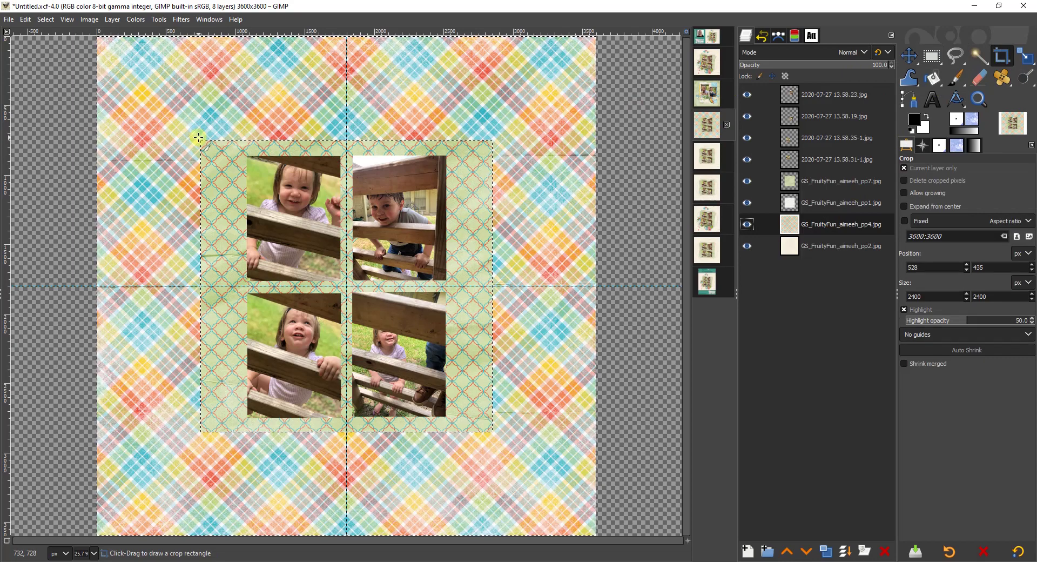
{"action": "left_click_drag", "start_coordinate": [200, 141], "coordinate": [502, 436]}
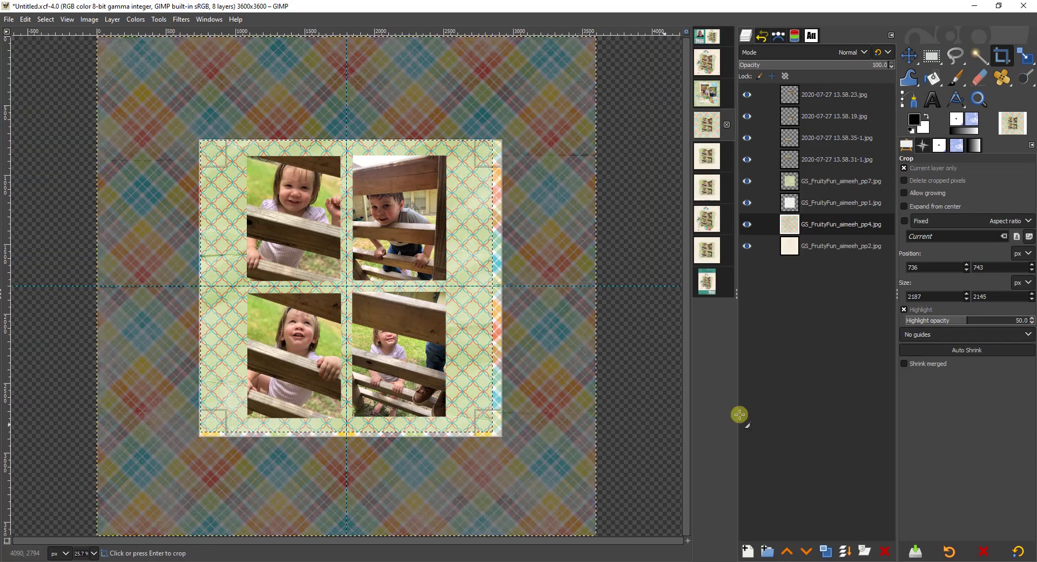
{"action": "double_click", "coordinate": [935, 298]}
{"action": "type", "text": "2100"}
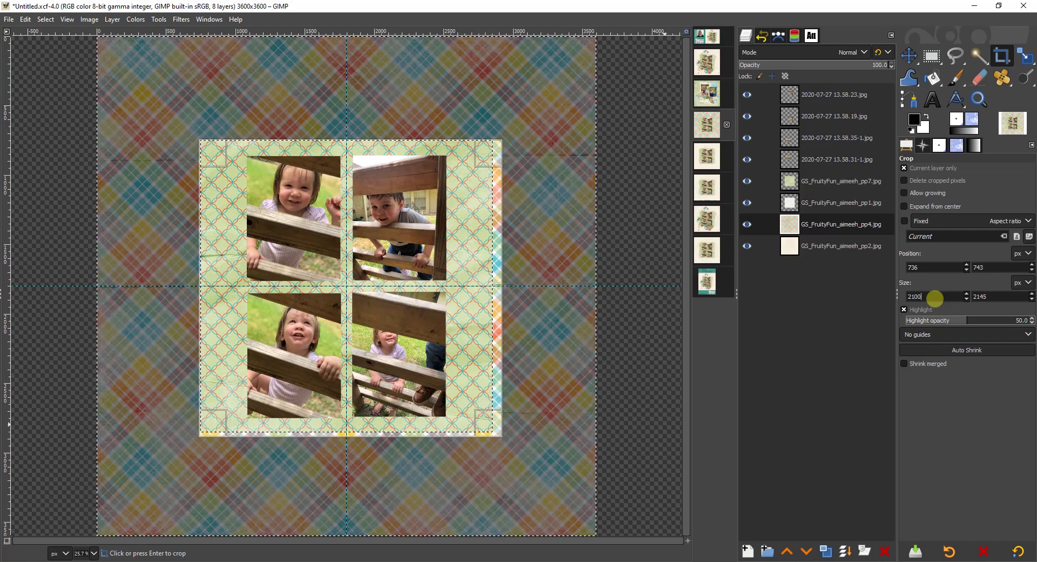
{"action": "key", "text": "Tab"}
{"action": "type", "text": "2100"}
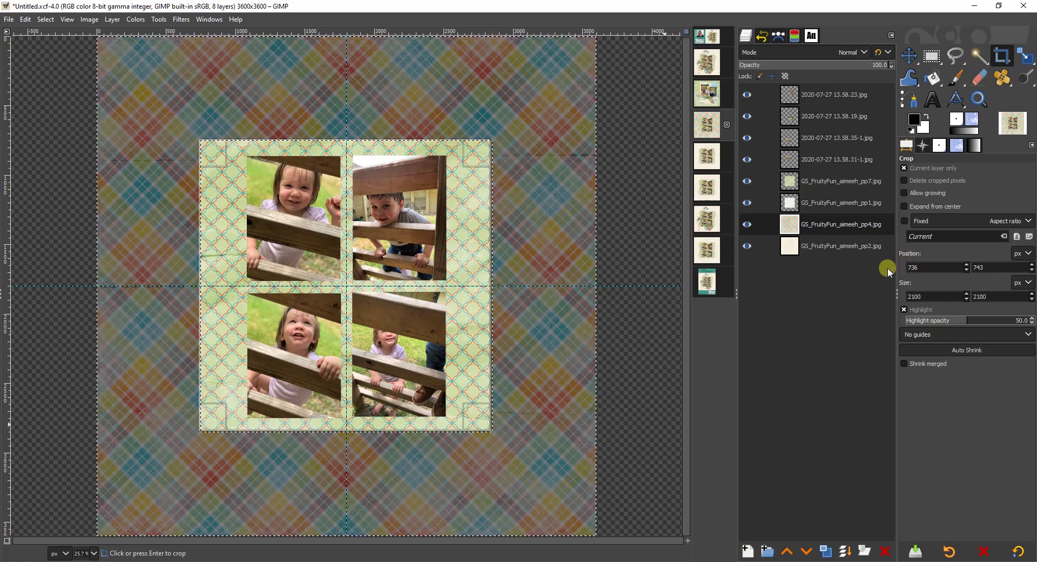
{"action": "left_click", "coordinate": [426, 323]}
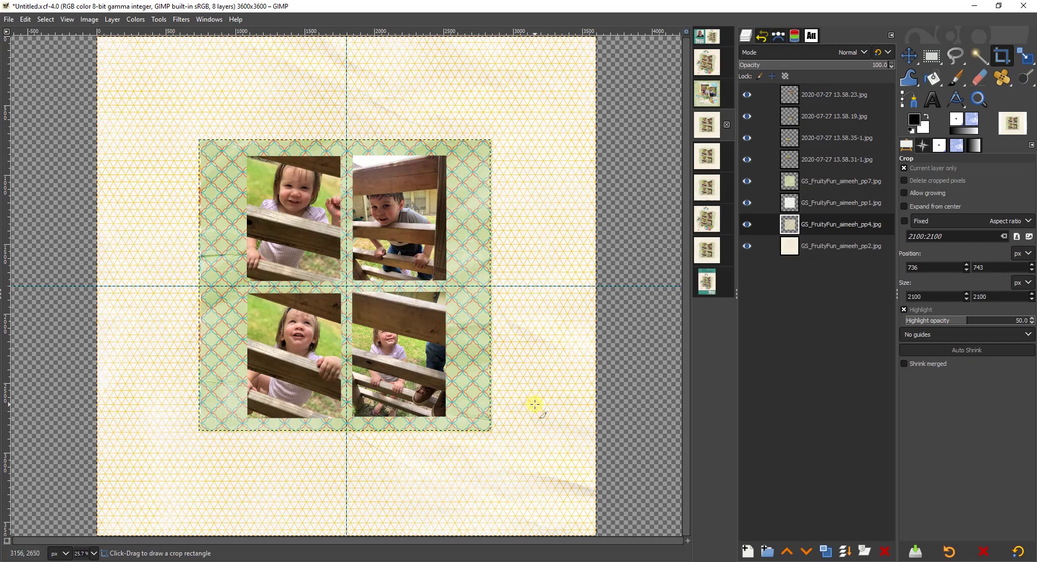
Step: Crop the GS_FruityFun_aimeeh_pp7.jpg layer to its content
{"action": "left_click", "coordinate": [833, 187]}
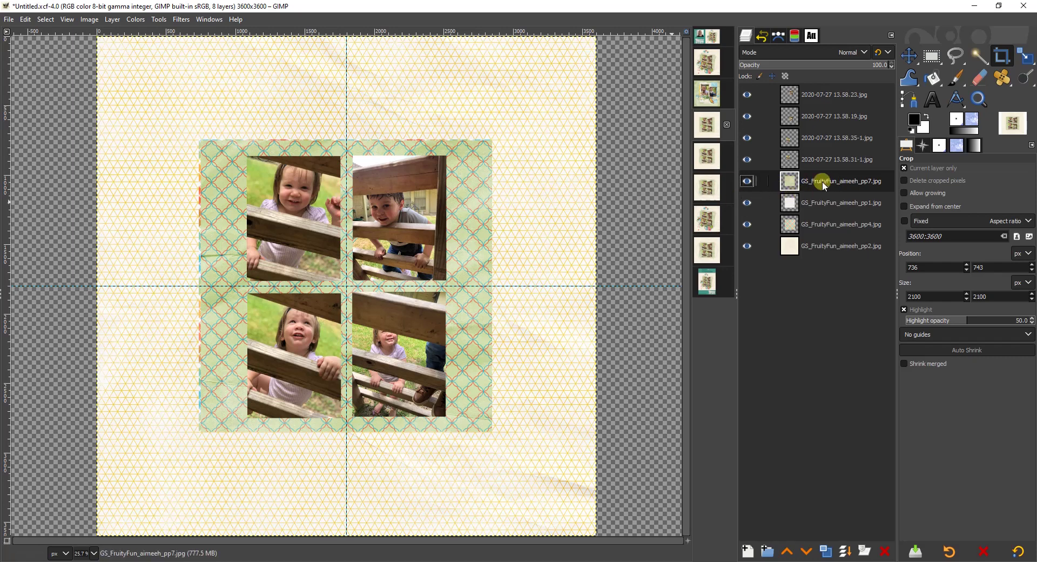
{"action": "left_click", "coordinate": [111, 19]}
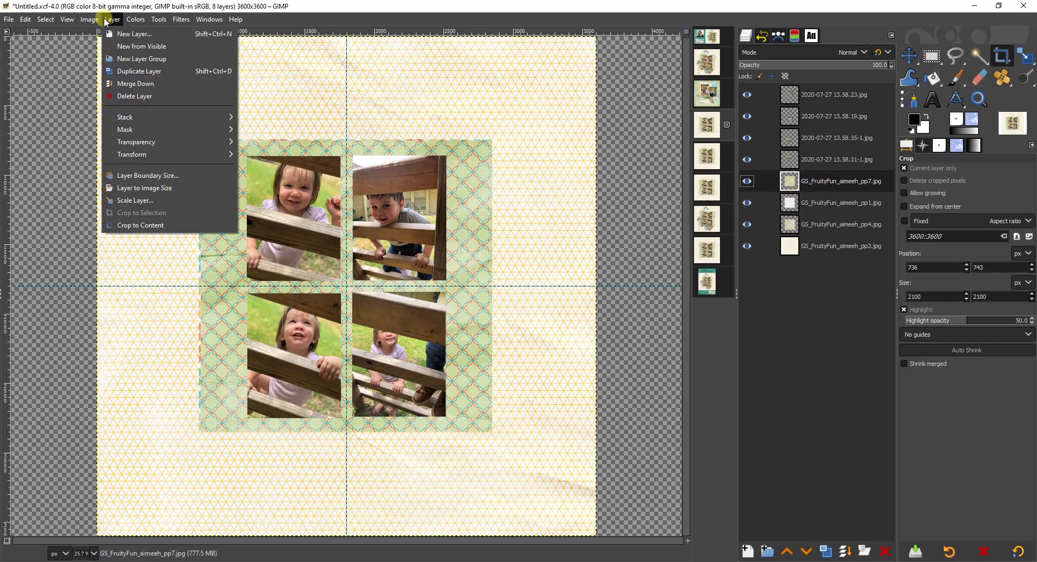
{"action": "left_click", "coordinate": [132, 225]}
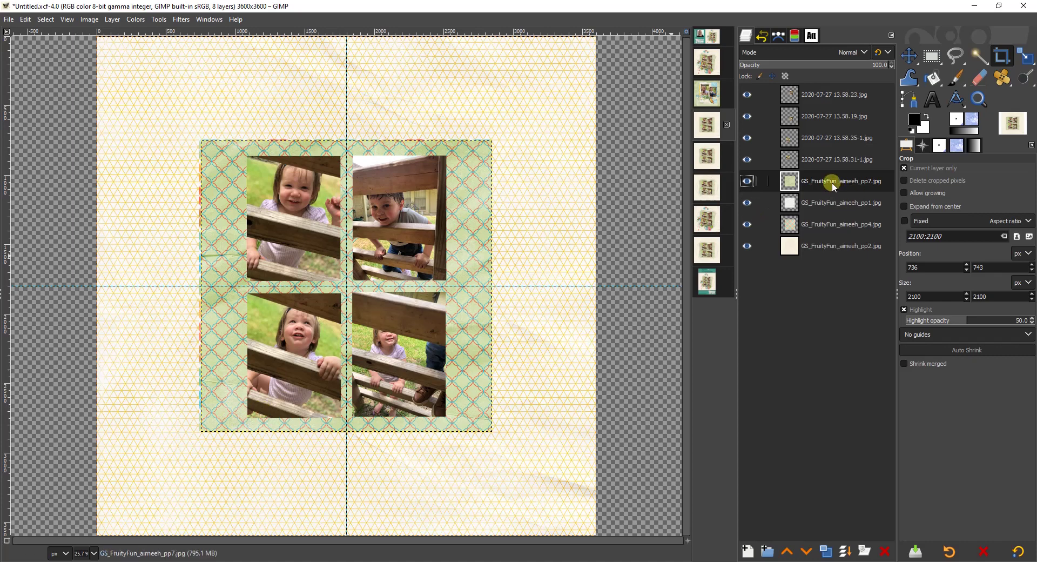
Step: Rotate the GS_FruityFun_aimeeh_pp7.jpg layer by about -2.75 degrees around the page centre
{"action": "left_click", "coordinate": [1024, 56]}
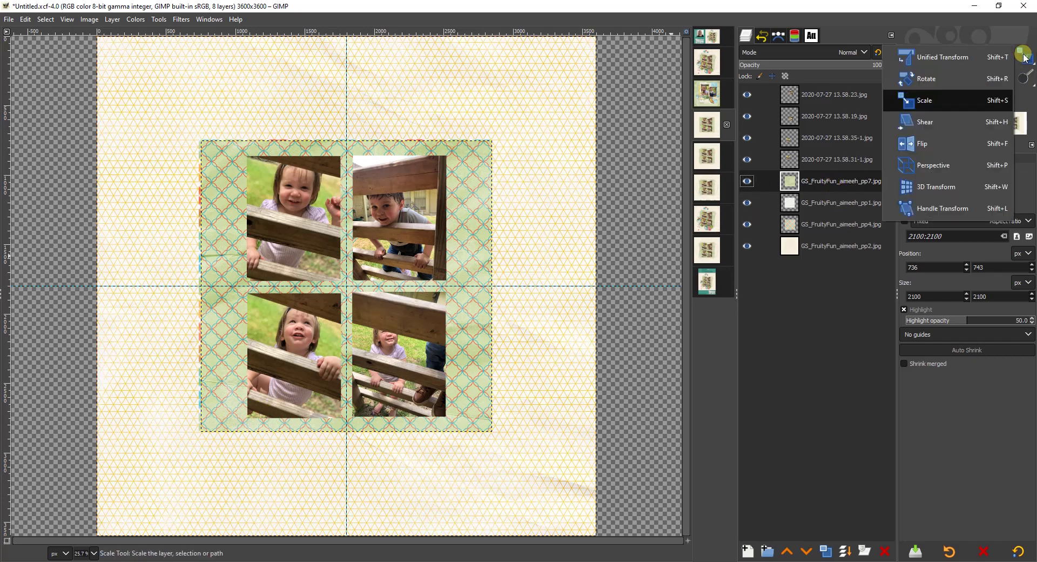
{"action": "left_click", "coordinate": [939, 77]}
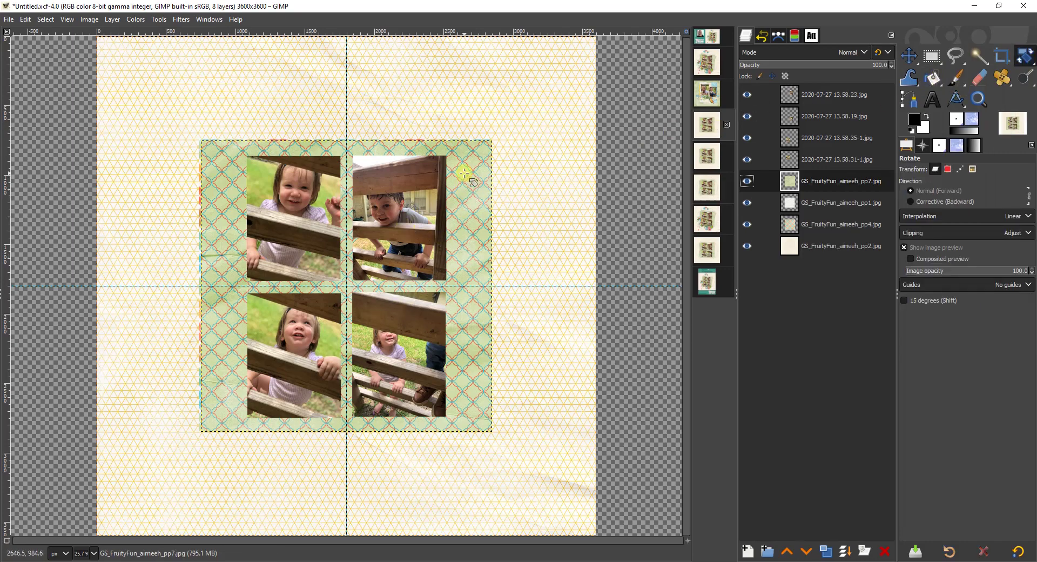
{"action": "left_click_drag", "start_coordinate": [465, 168], "coordinate": [475, 147]}
{"action": "left_click", "coordinate": [641, 129]}
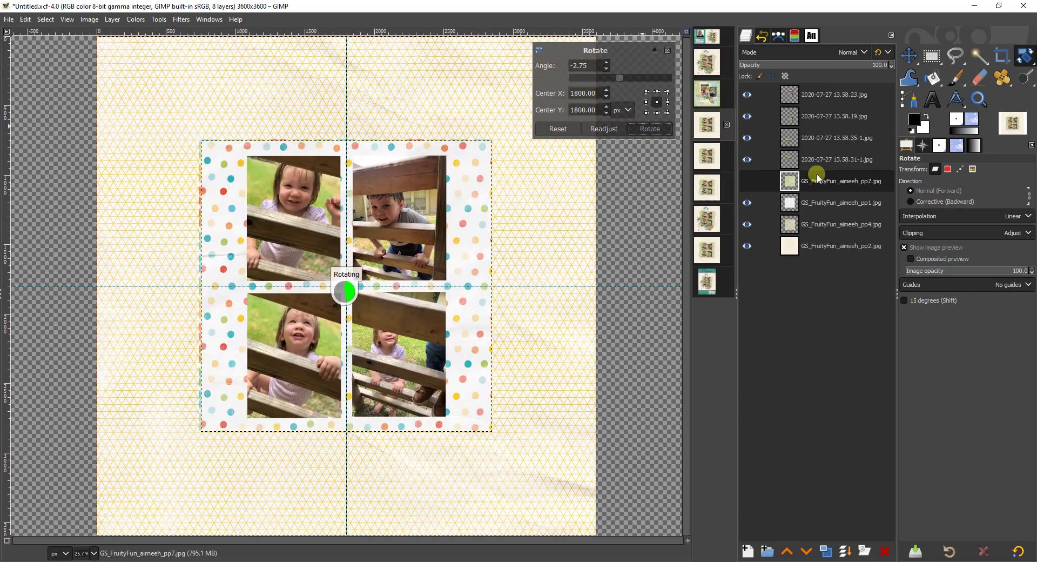
{"action": "left_click", "coordinate": [767, 181]}
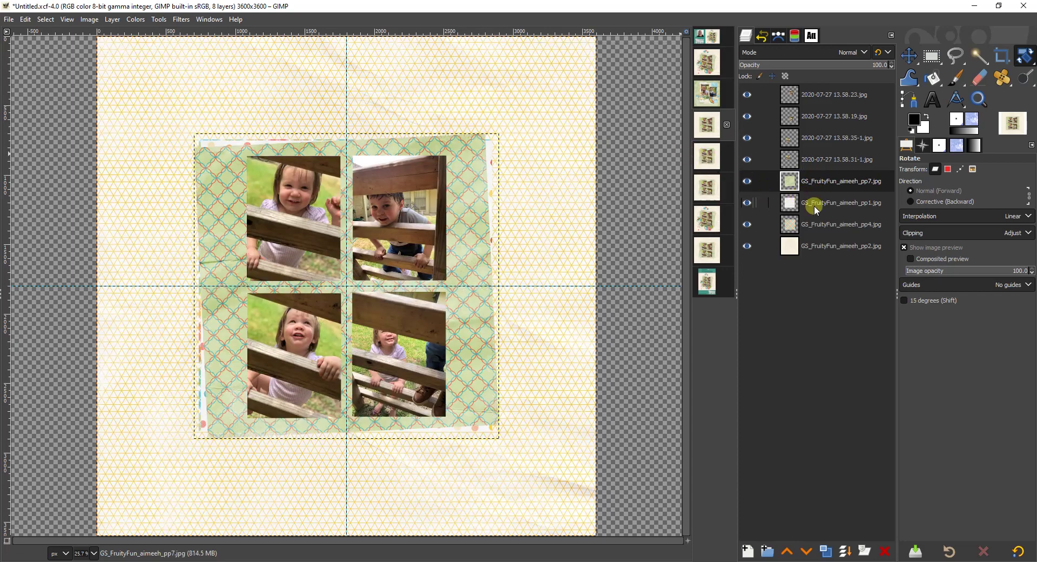
Step: Rotate the GS_FruityFun_aimeeh_pp1.jpg layer by about 4.34 degrees and crop it to its content
{"action": "left_click", "coordinate": [814, 205]}
{"action": "left_click", "coordinate": [448, 176]}
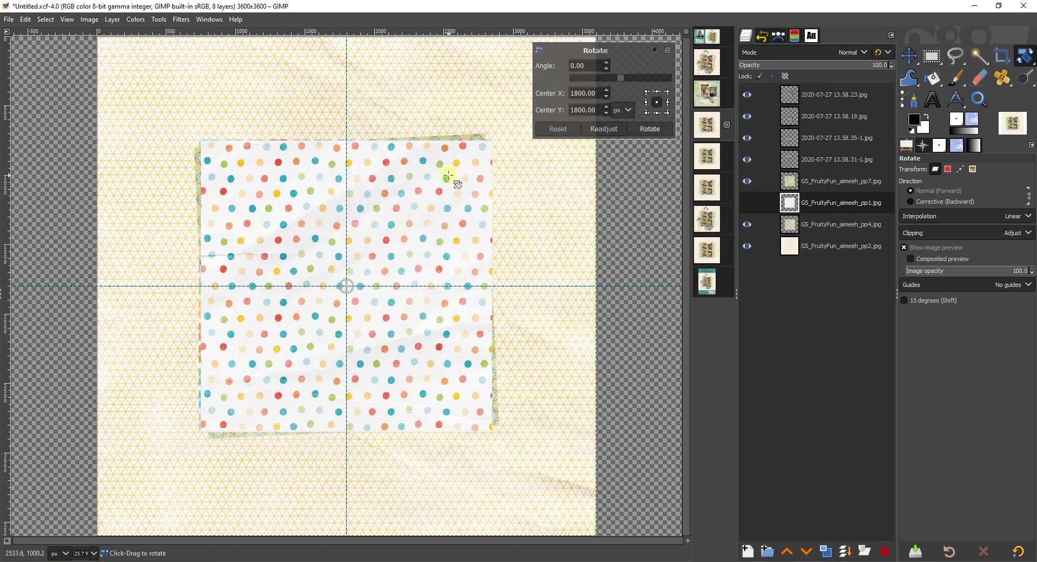
{"action": "mouse_move", "coordinate": [448, 176]}
{"action": "left_mouse_down"}
{"action": "mouse_move", "coordinate": [460, 167]}
{"action": "mouse_move", "coordinate": [465, 180]}
{"action": "left_mouse_up"}
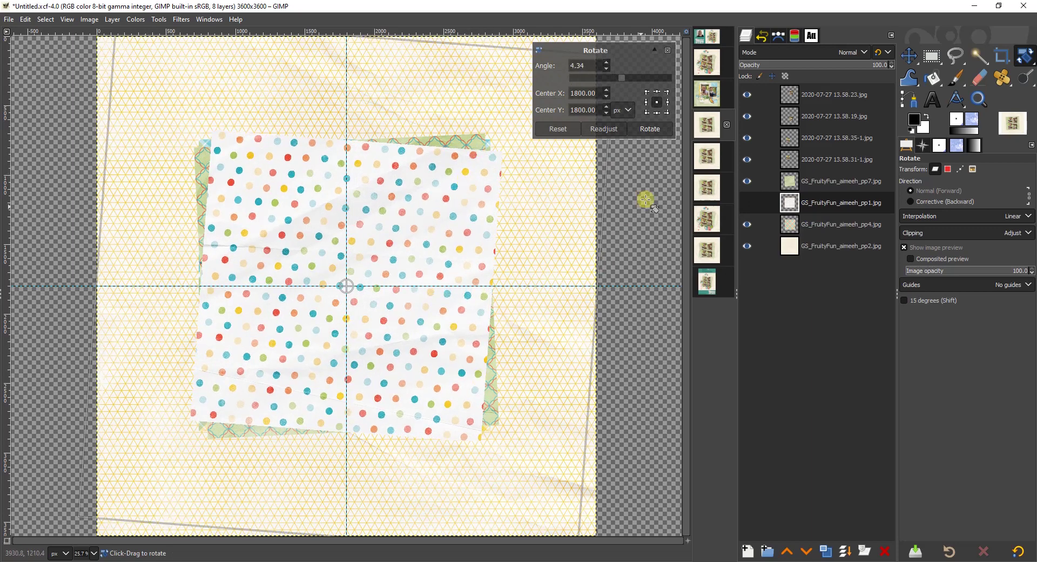
{"action": "left_click", "coordinate": [662, 129]}
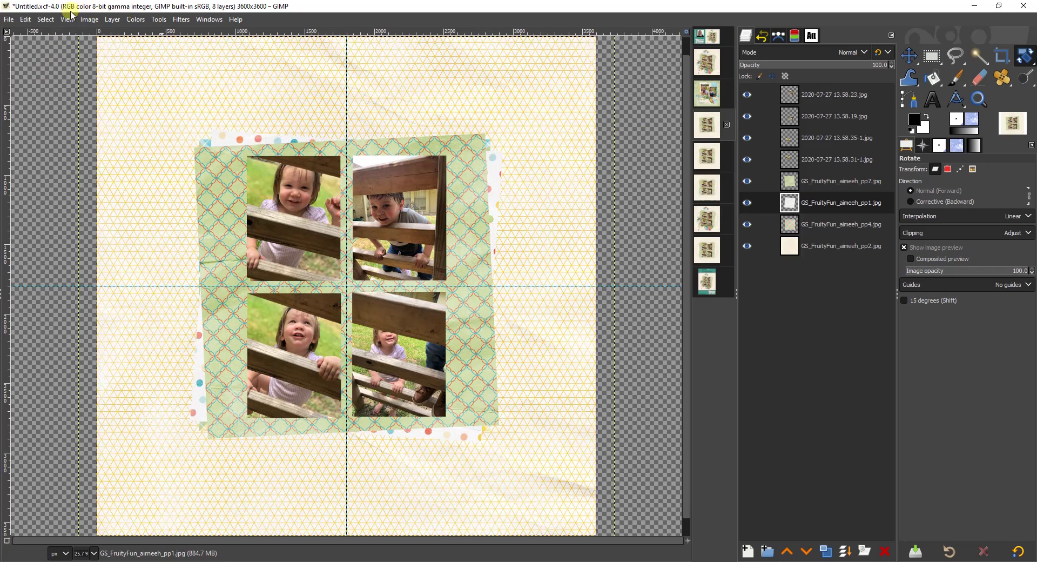
{"action": "left_click", "coordinate": [110, 21]}
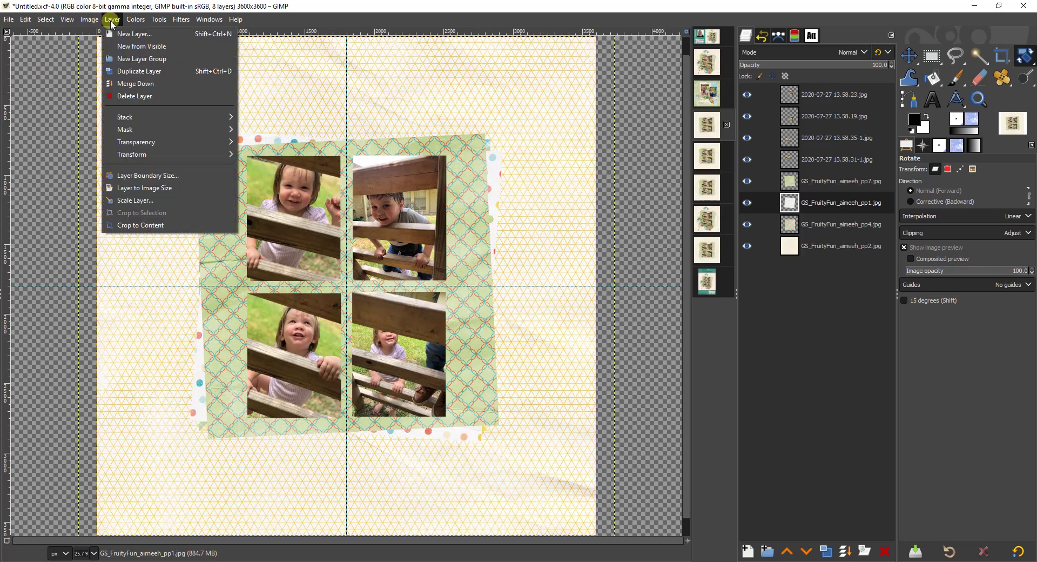
{"action": "left_click", "coordinate": [145, 225]}
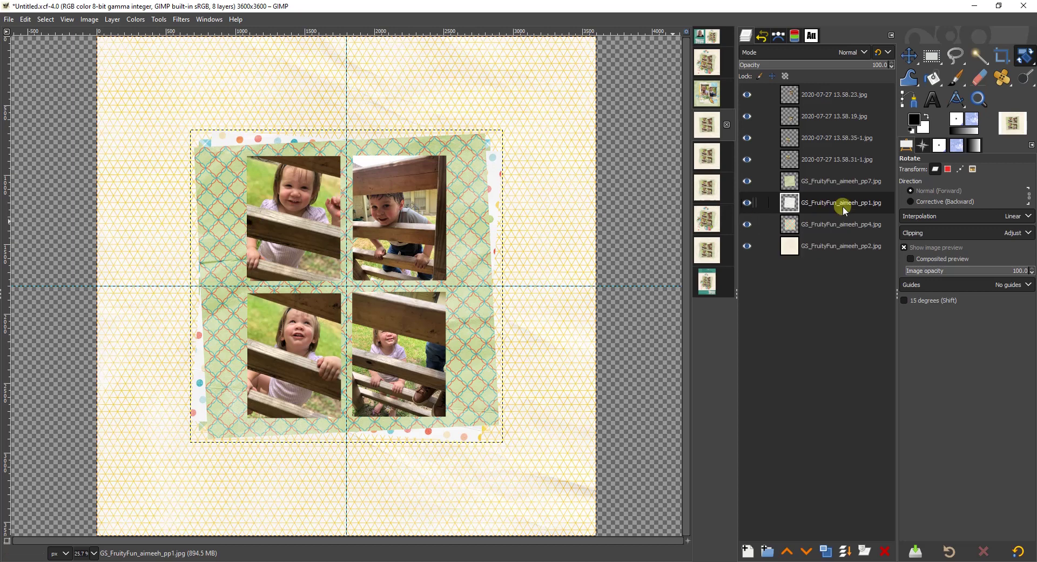
Step: Rotate the plaid GS_FruityFun_aimeeh_pp4.jpg layer by about 8.65 degrees around its centre
{"action": "left_click", "coordinate": [833, 223]}
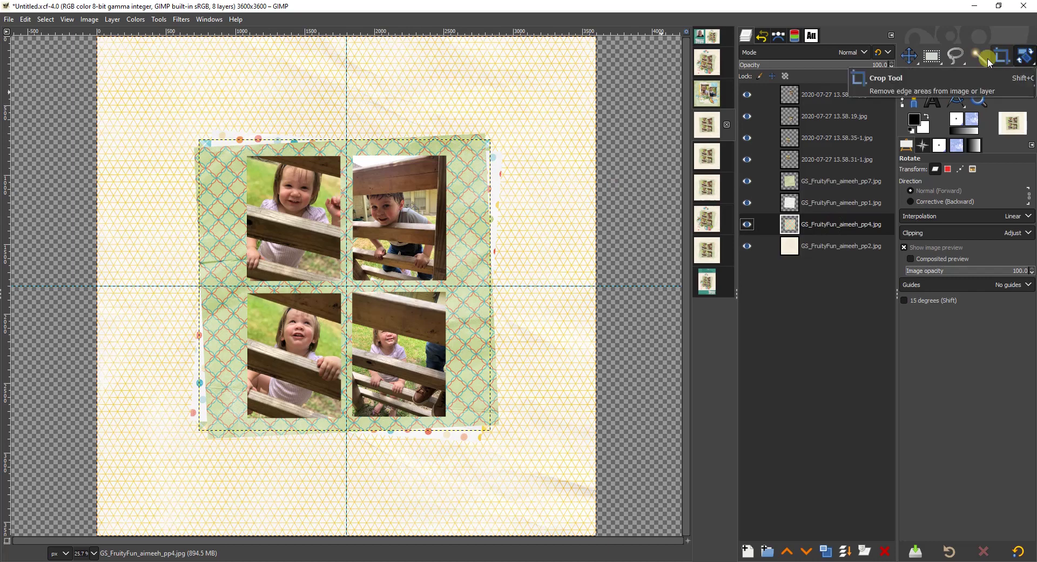
{"action": "left_click", "coordinate": [470, 175]}
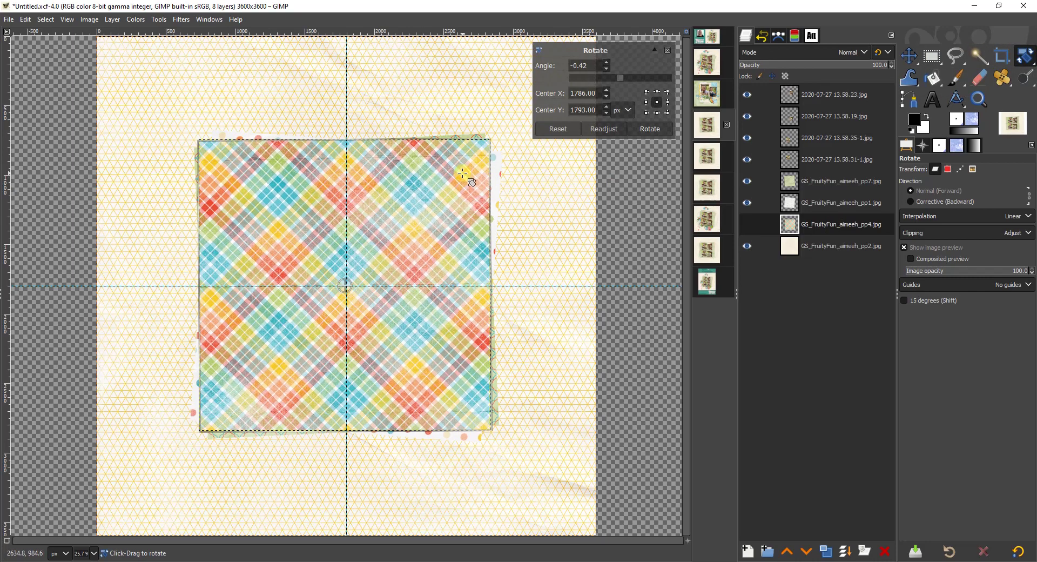
{"action": "left_click_drag", "start_coordinate": [464, 162], "coordinate": [472, 188]}
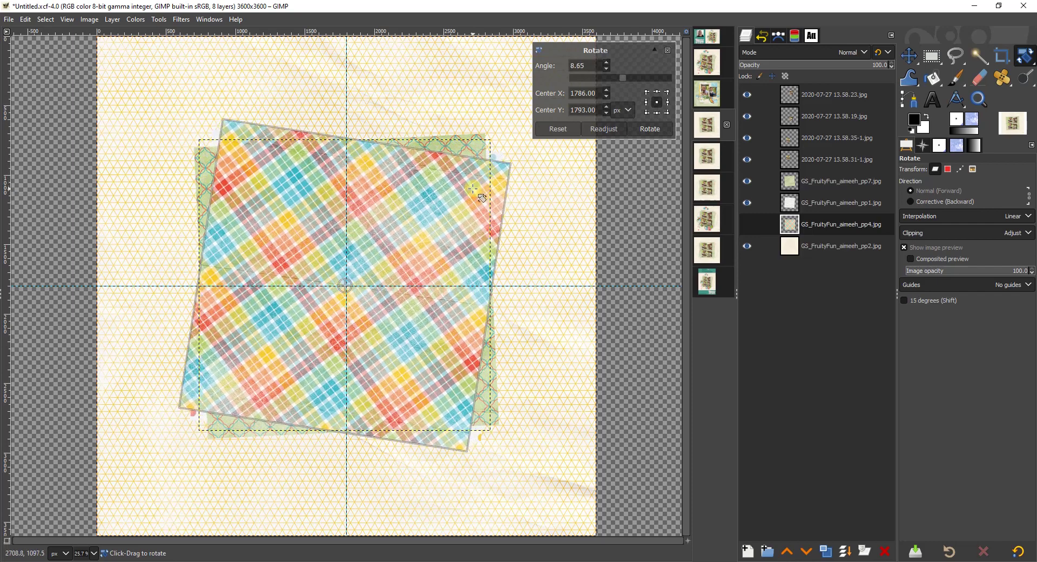
{"action": "left_click", "coordinate": [650, 128]}
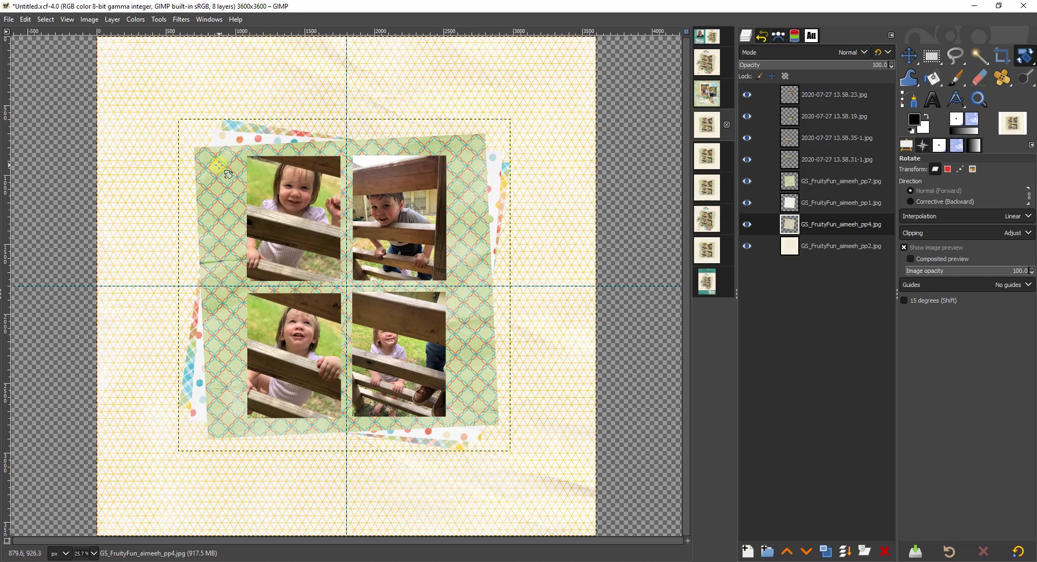
Step: In the open Untitled_1 document with hidden text layers, draw an elliptical selection about 2946 by 3032 px outward from the page centre
{"action": "left_click", "coordinate": [710, 157]}
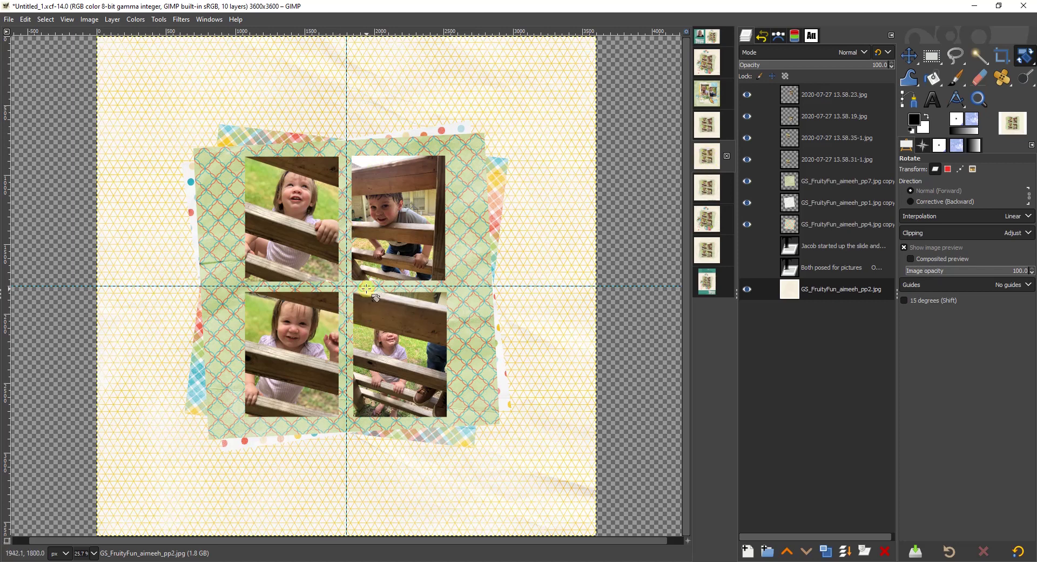
{"action": "right_click", "coordinate": [933, 56]}
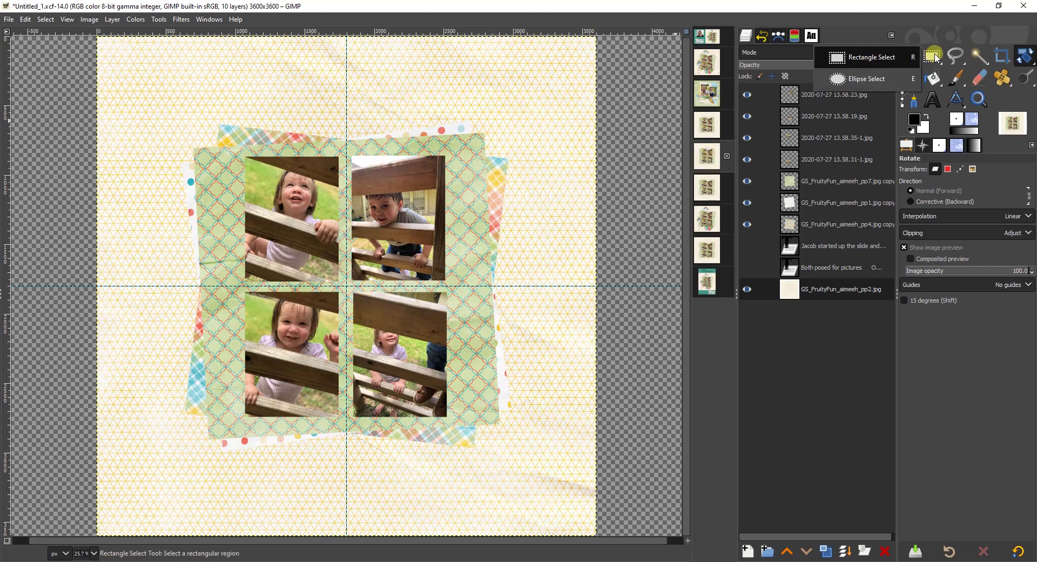
{"action": "left_click", "coordinate": [858, 78]}
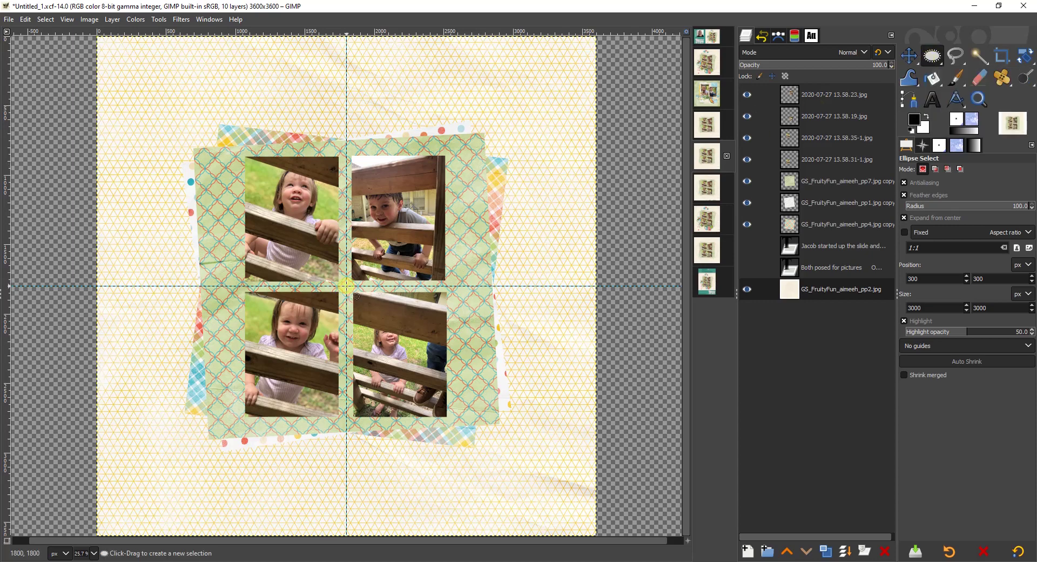
{"action": "left_click_drag", "start_coordinate": [346, 286], "coordinate": [555, 494]}
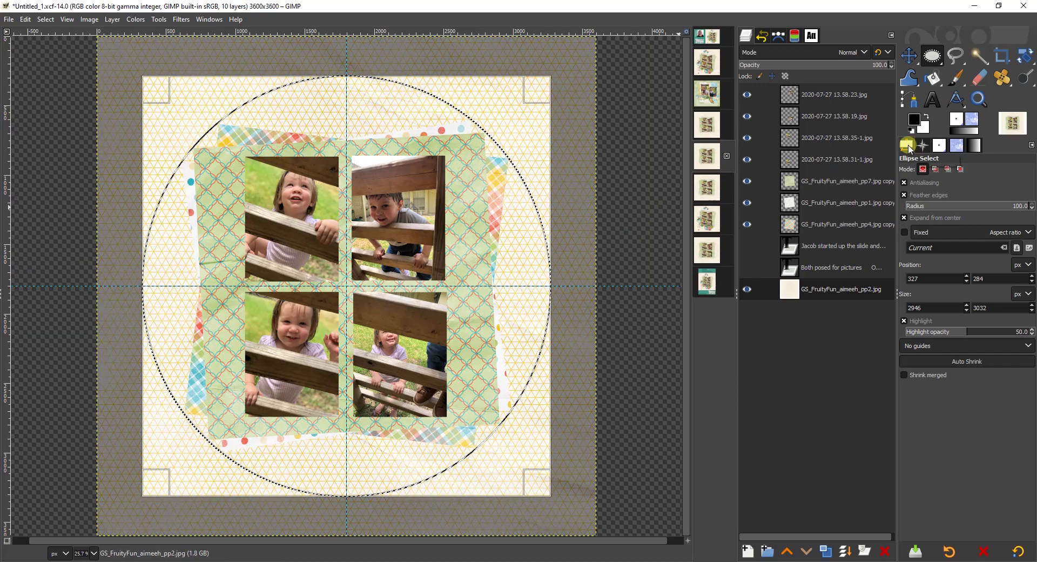
Step: Set the elliptical selection's size to 3000 by 3000 px
{"action": "double_click", "coordinate": [931, 308]}
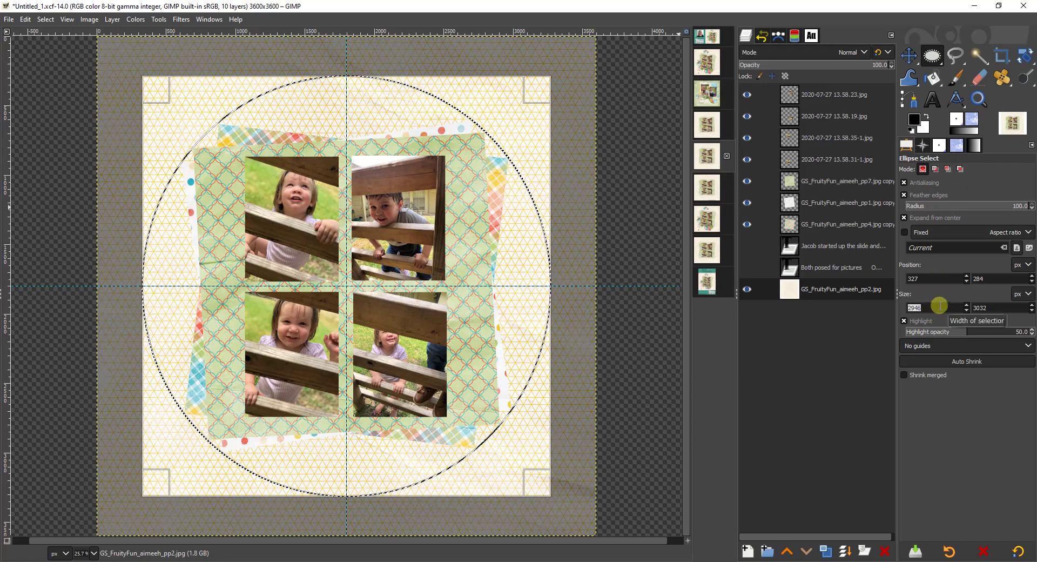
{"action": "type", "text": "300"}
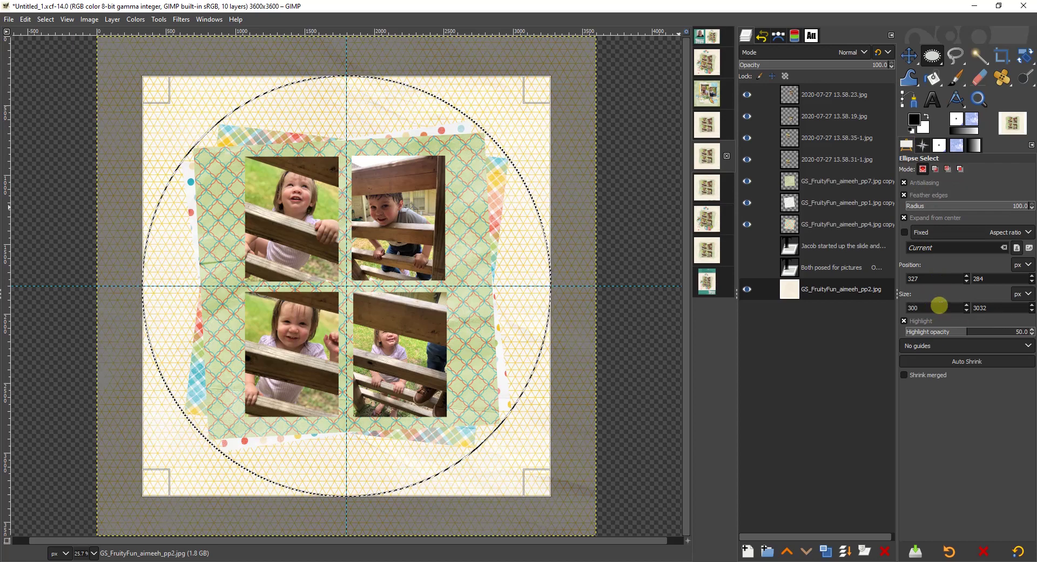
{"action": "type", "text": "0"}
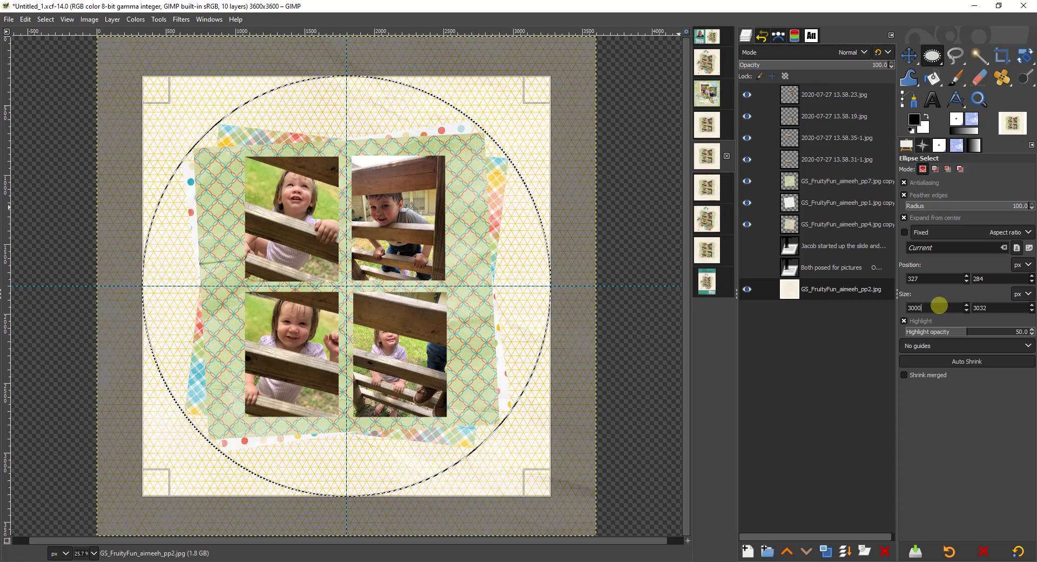
{"action": "key", "text": "Tab"}
{"action": "type", "text": "300"}
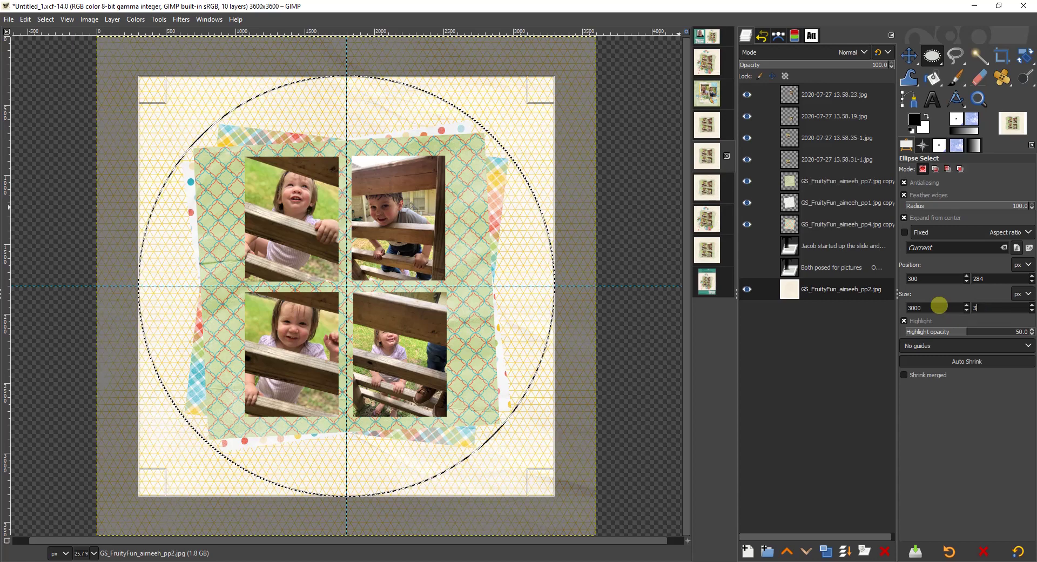
{"action": "type", "text": "0"}
{"action": "key", "text": "Return"}
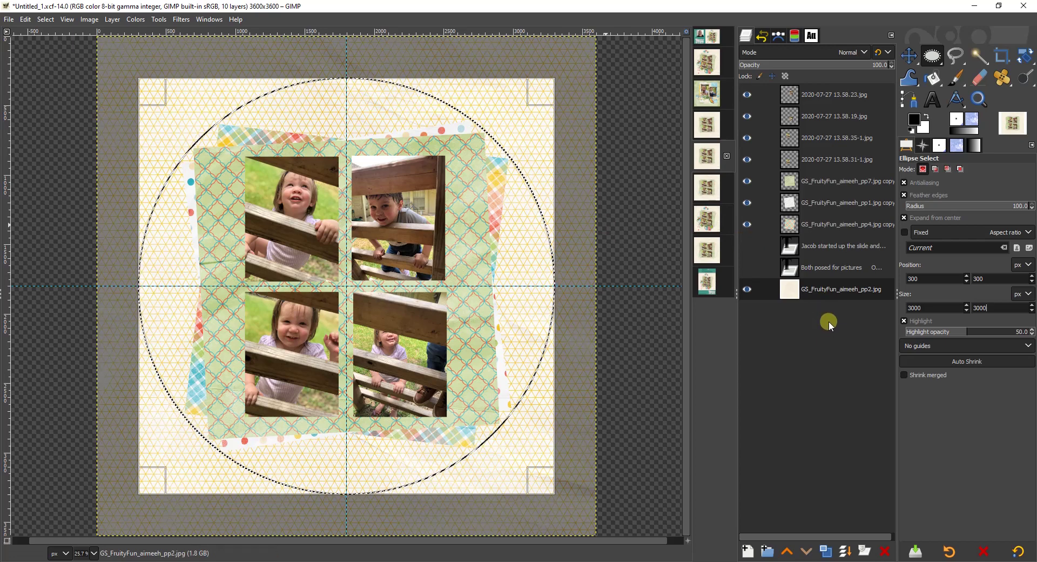
Step: Convert the circular selection to a path
{"action": "left_click", "coordinate": [777, 35]}
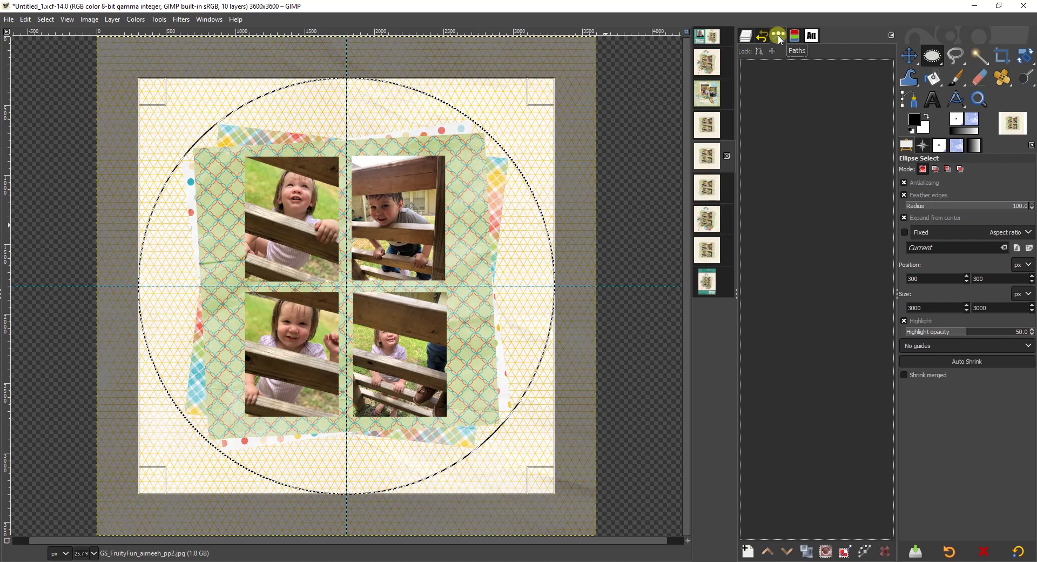
{"action": "left_click", "coordinate": [845, 553]}
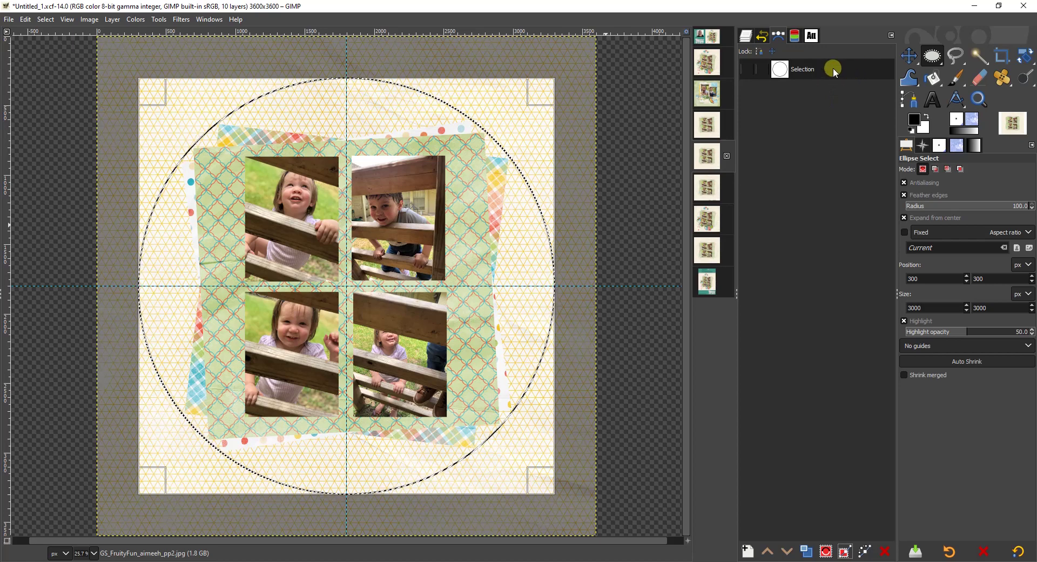
{"action": "left_click", "coordinate": [747, 36]}
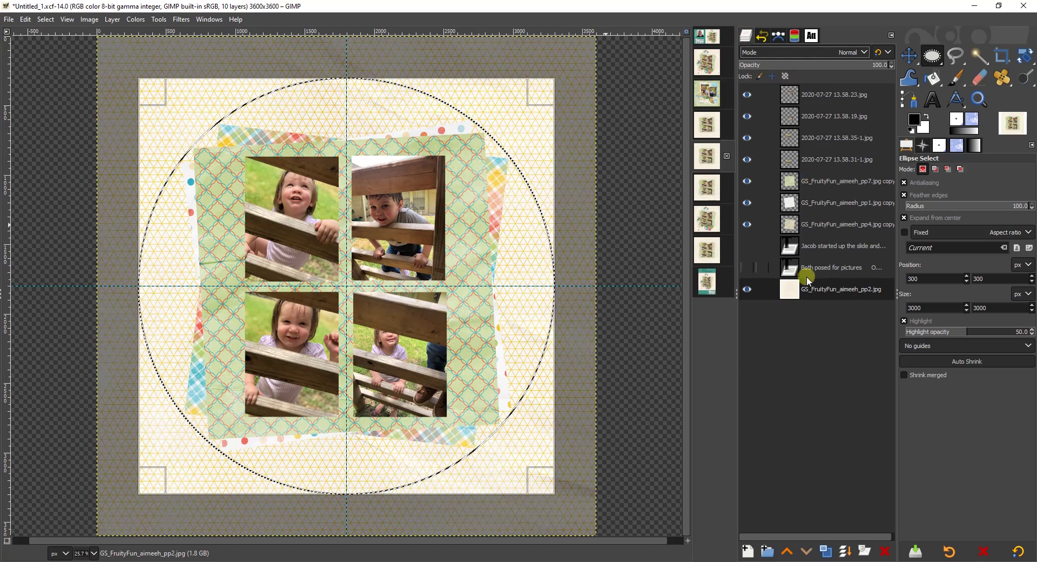
Step: Show the text layer with the sentence about the slide and set the Text tool to Ink Free at 100 px
{"action": "left_click", "coordinate": [816, 246]}
{"action": "left_click", "coordinate": [747, 246]}
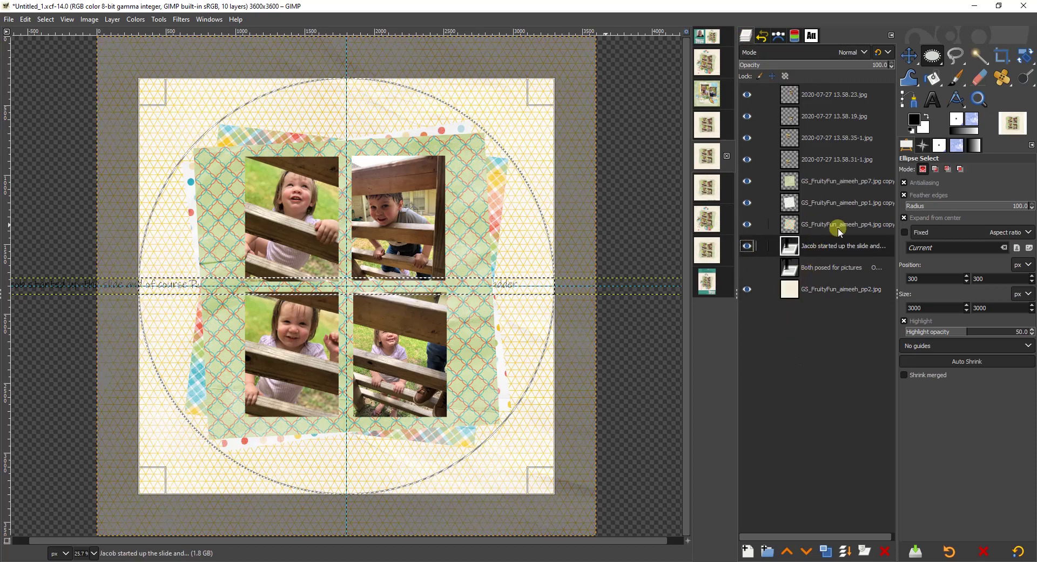
{"action": "left_click", "coordinate": [938, 102]}
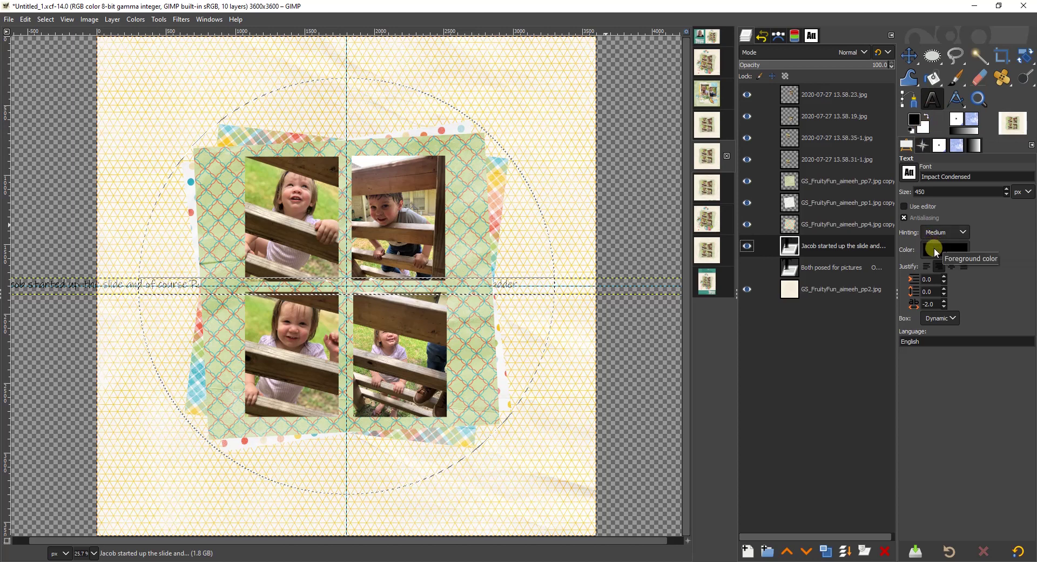
{"action": "left_click", "coordinate": [909, 173]}
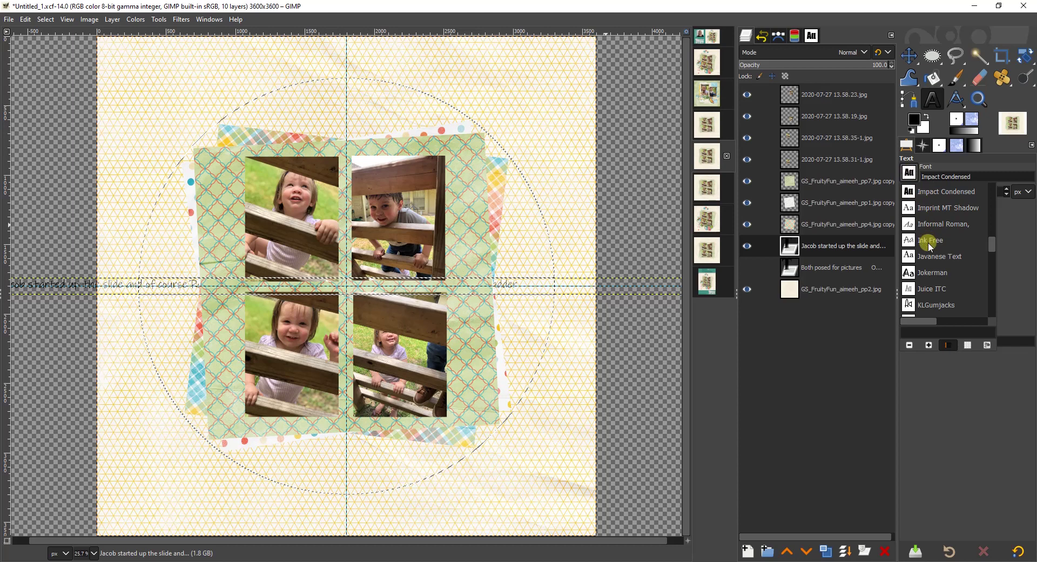
{"action": "left_click", "coordinate": [930, 242]}
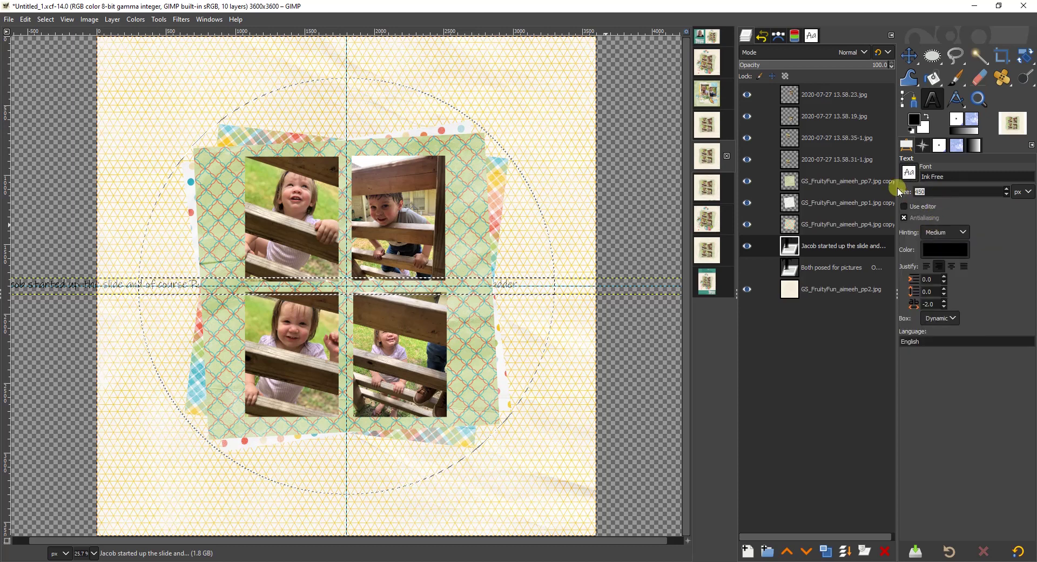
{"action": "type", "text": "100"}
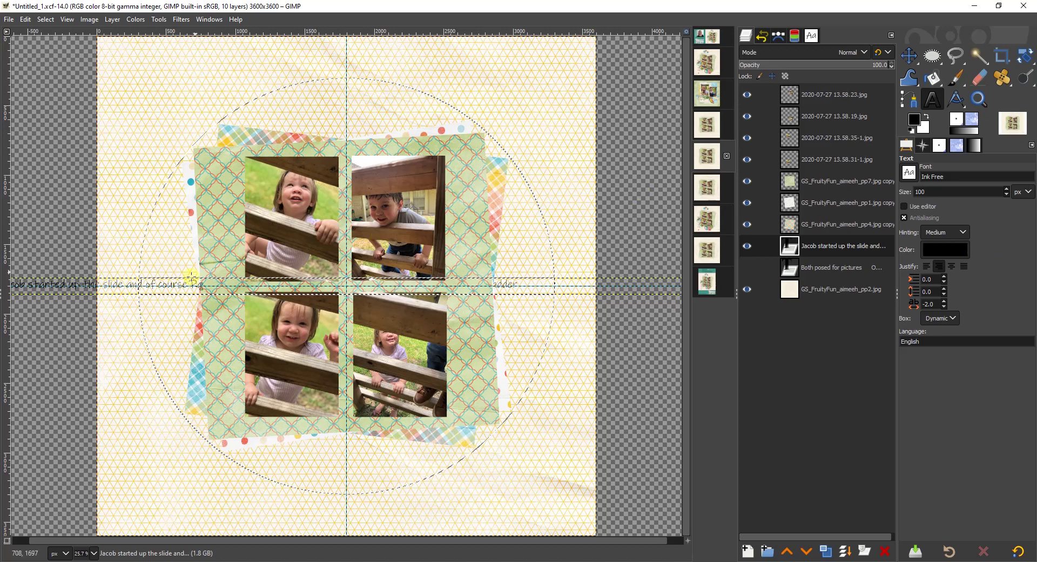
{"action": "left_click", "coordinate": [378, 285]}
{"action": "left_click", "coordinate": [820, 252]}
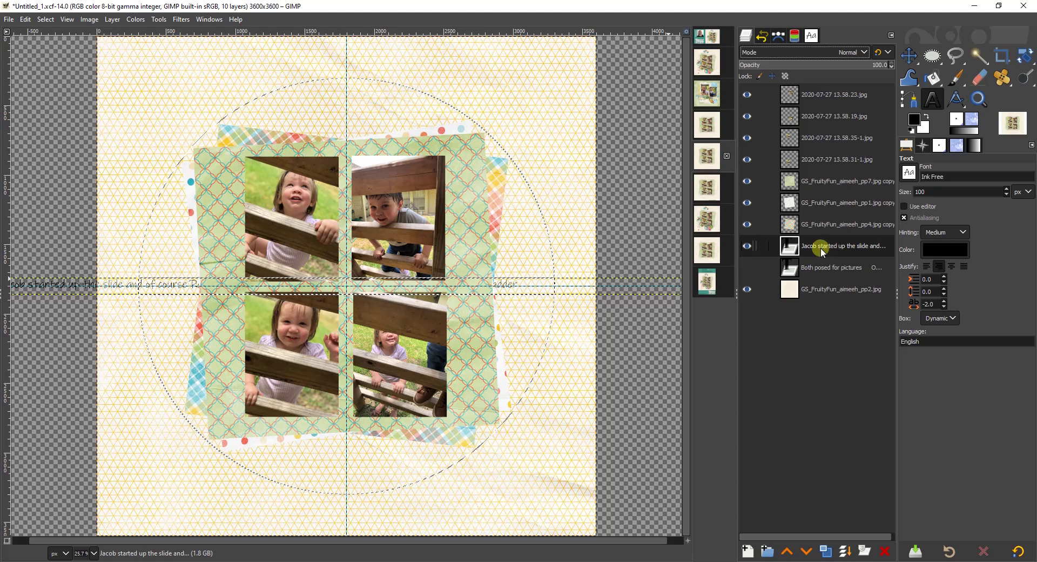
Step: Create a transparent 3600 by 3600 px layer named First Line above the slide sentence's text layer
{"action": "left_click", "coordinate": [749, 551]}
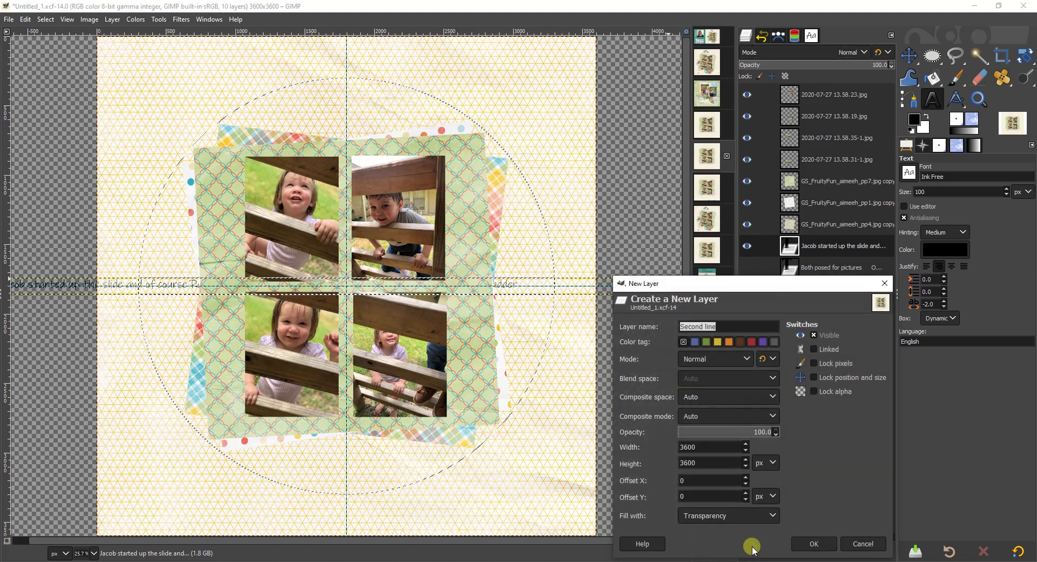
{"action": "type", "text": "First Line"}
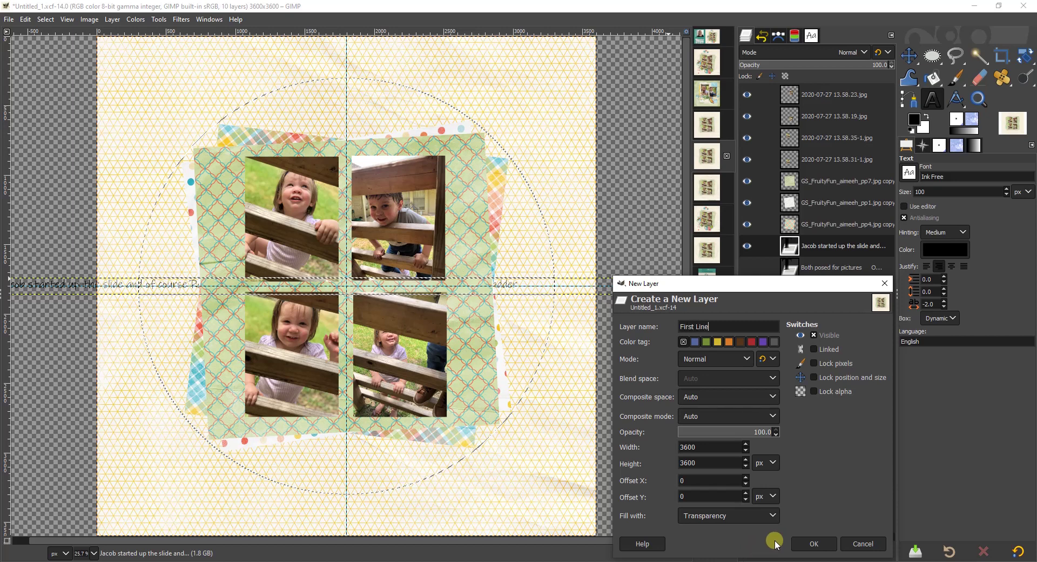
{"action": "left_click", "coordinate": [813, 543]}
Step: Run the slide sentence's text along the circular path and convert the curved text path to a selection
{"action": "right_click", "coordinate": [830, 273]}
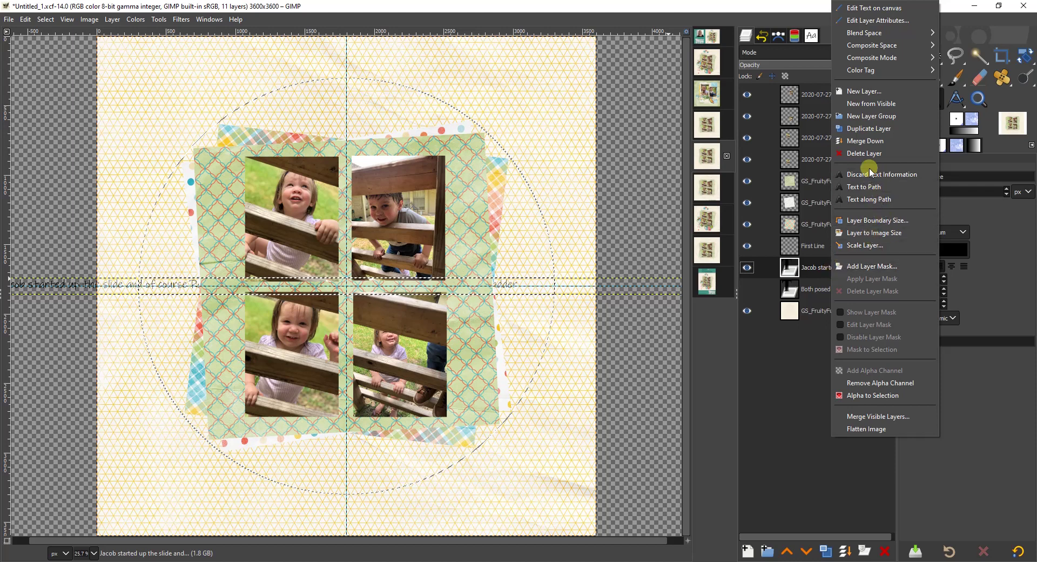
{"action": "left_click", "coordinate": [869, 200]}
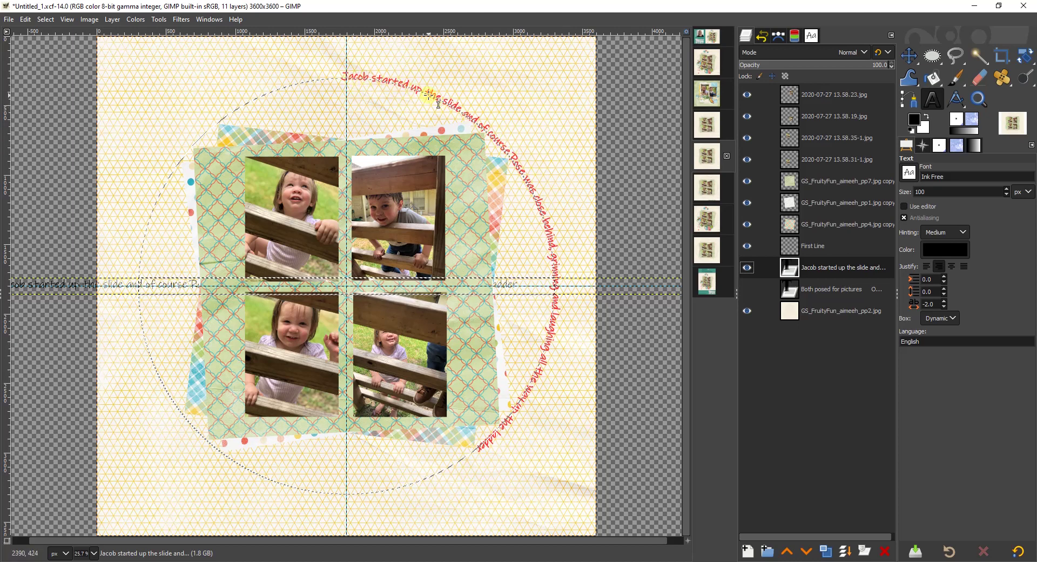
{"action": "left_click", "coordinate": [780, 35]}
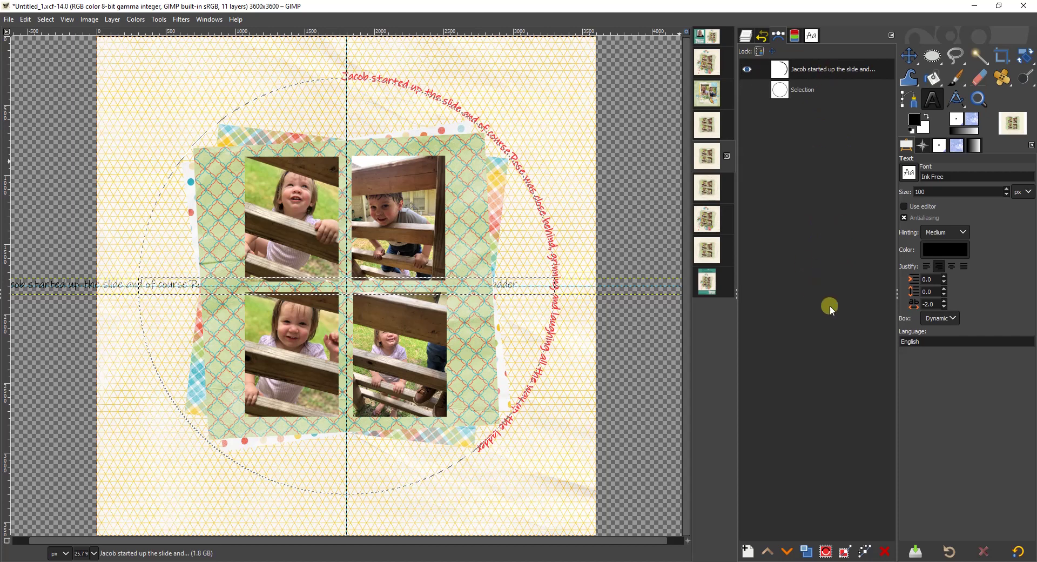
{"action": "left_click", "coordinate": [828, 551]}
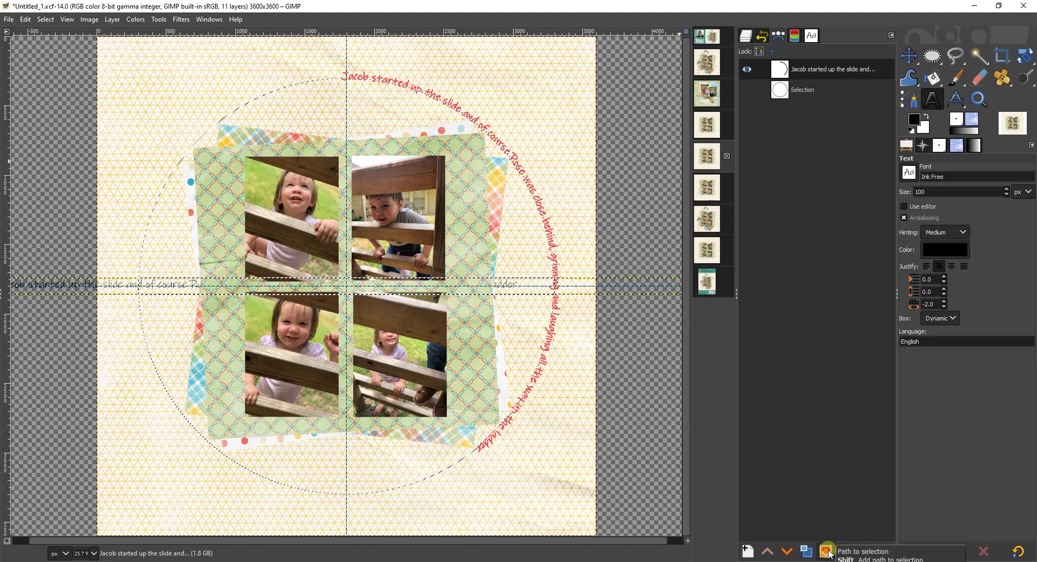
{"action": "left_click", "coordinate": [815, 71]}
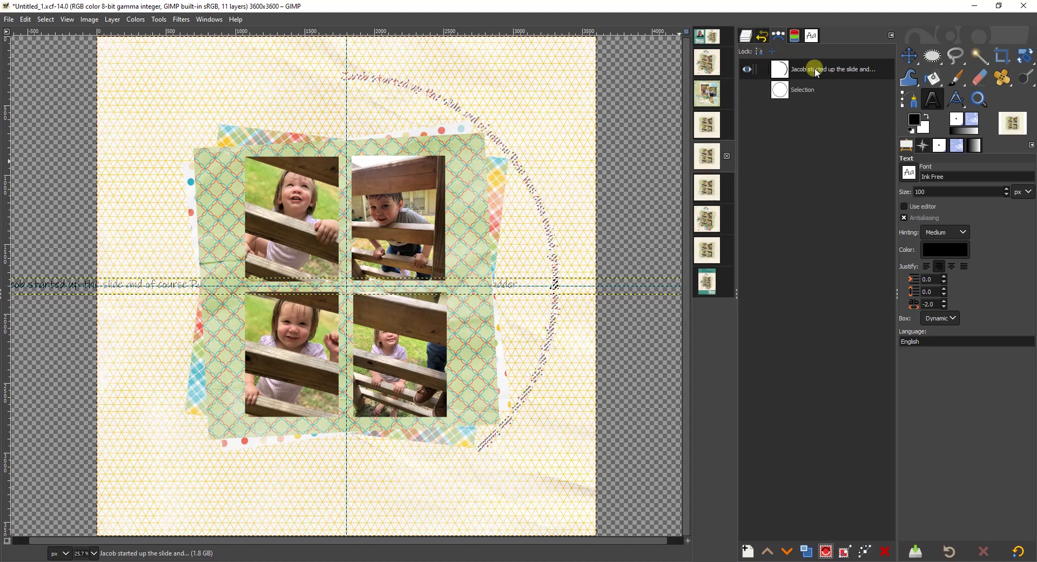
Step: Fill the curved text selection with the black foreground colour on the First Line layer
{"action": "left_click", "coordinate": [752, 37]}
{"action": "left_click", "coordinate": [745, 45]}
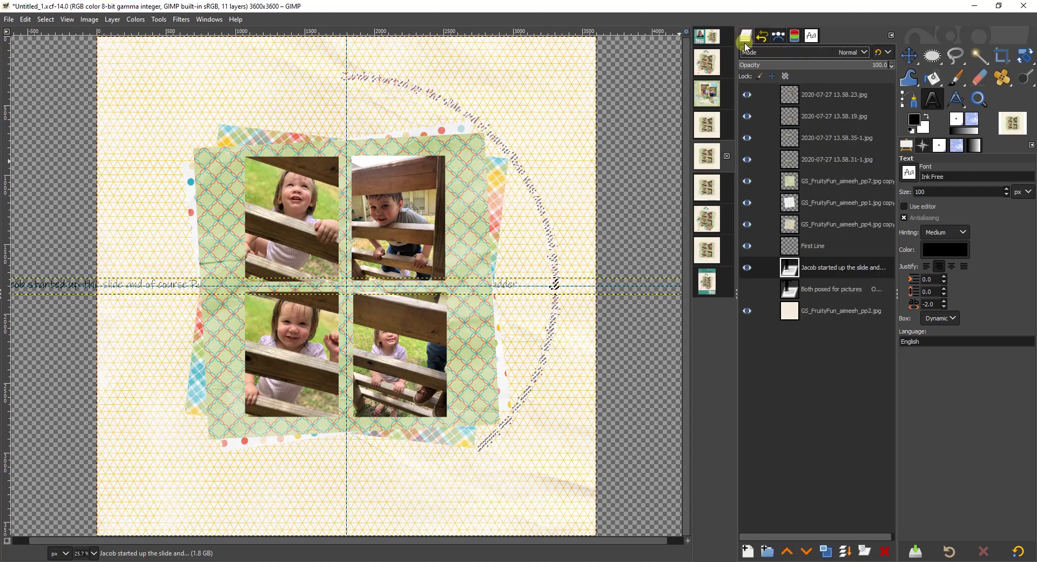
{"action": "left_click", "coordinate": [813, 246]}
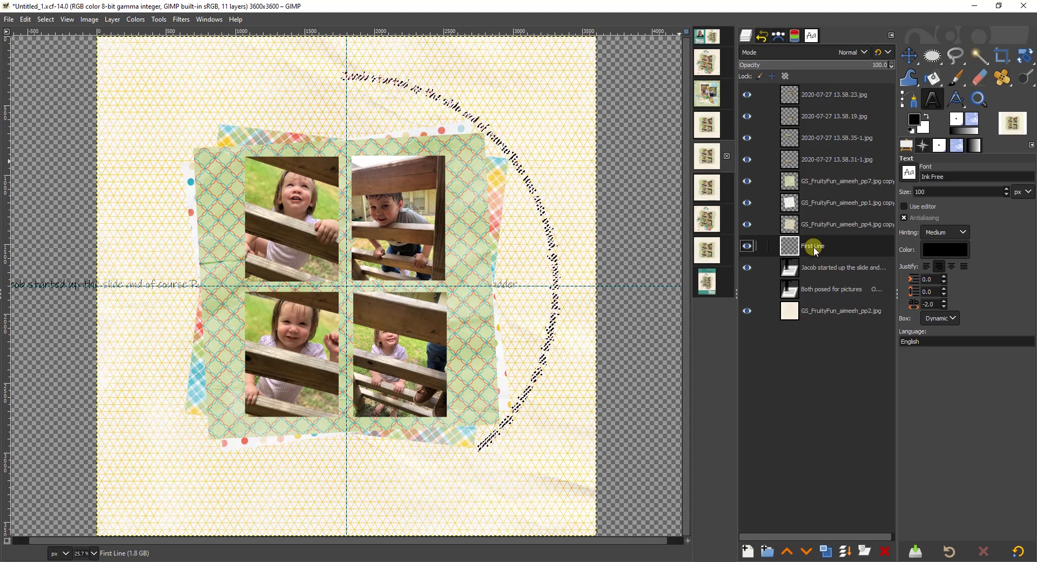
{"action": "left_click", "coordinate": [411, 161]}
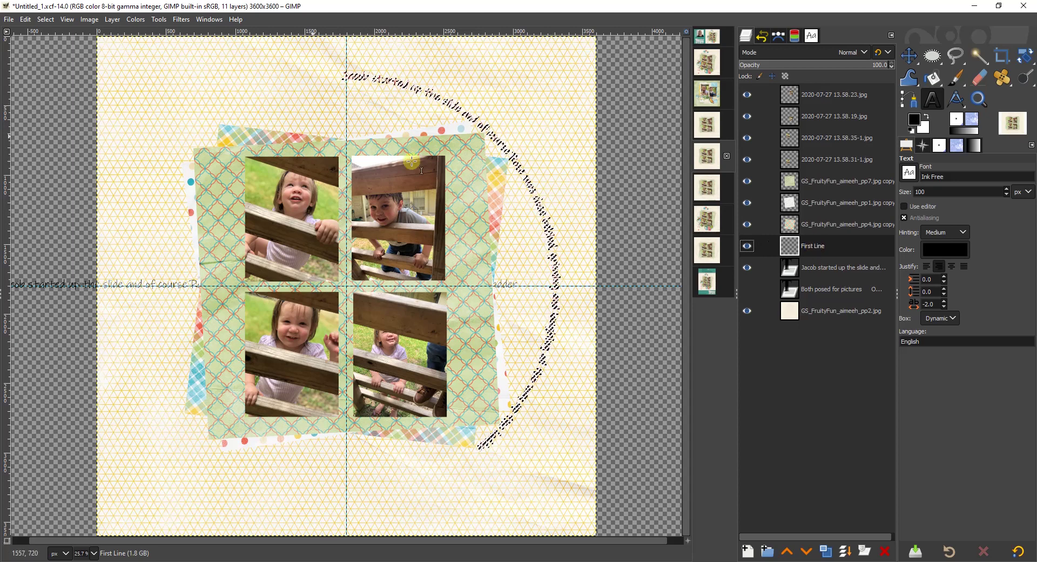
{"action": "left_click", "coordinate": [25, 20]}
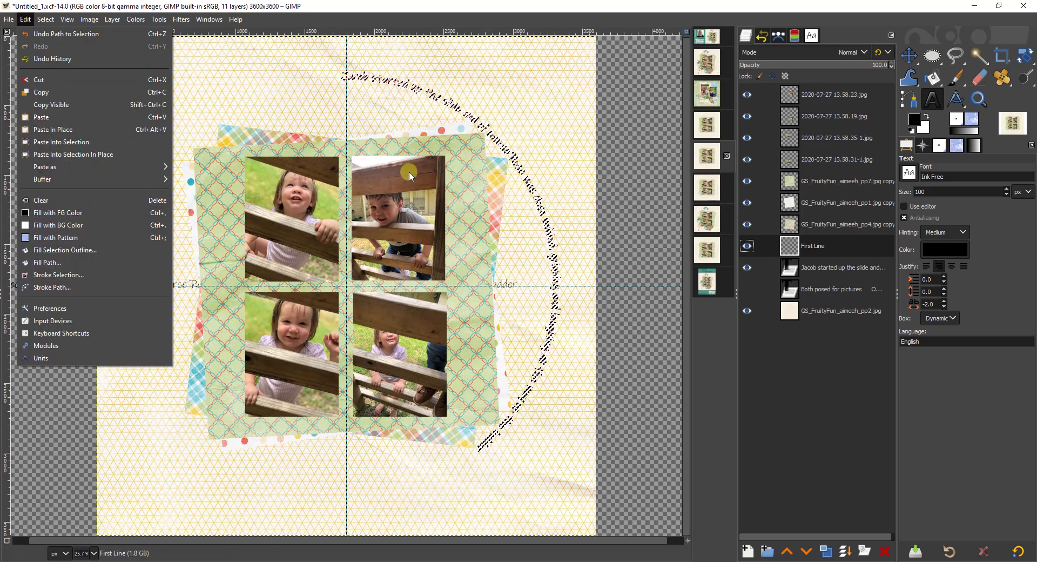
{"action": "left_click", "coordinate": [543, 110]}
{"action": "right_click", "coordinate": [544, 110]}
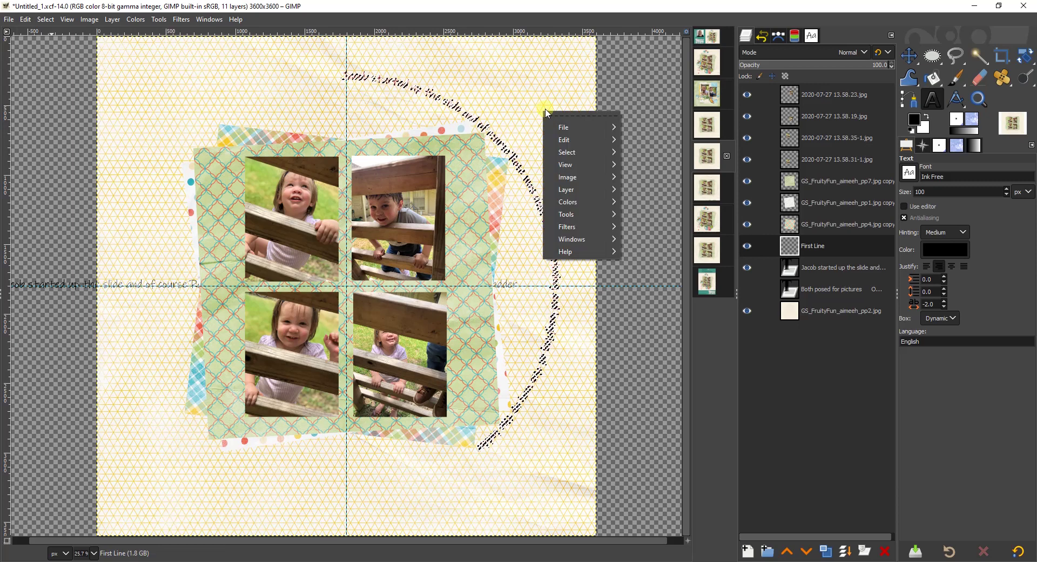
{"action": "mouse_move", "coordinate": [570, 142]}
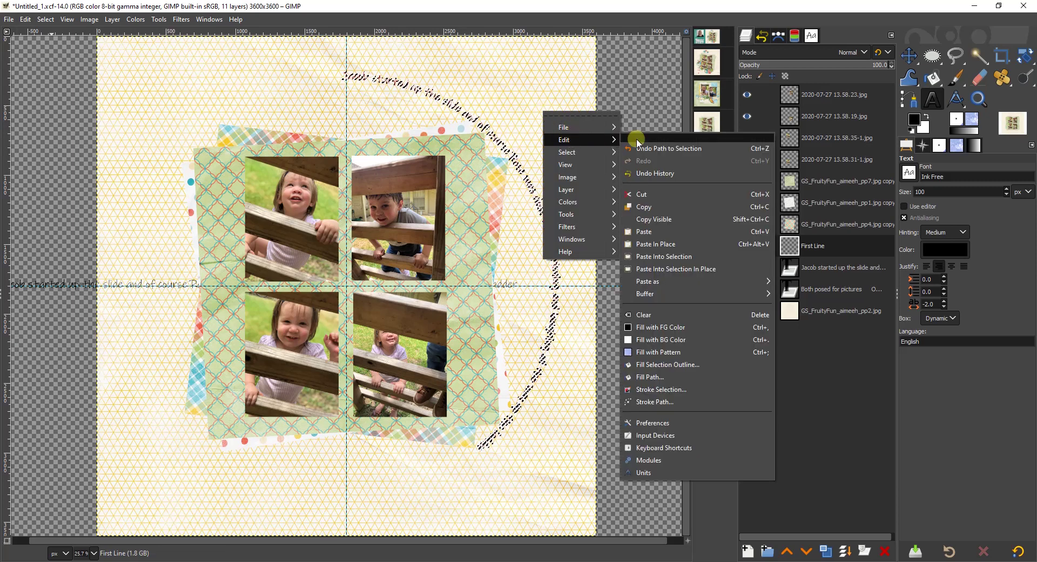
{"action": "left_click", "coordinate": [670, 328]}
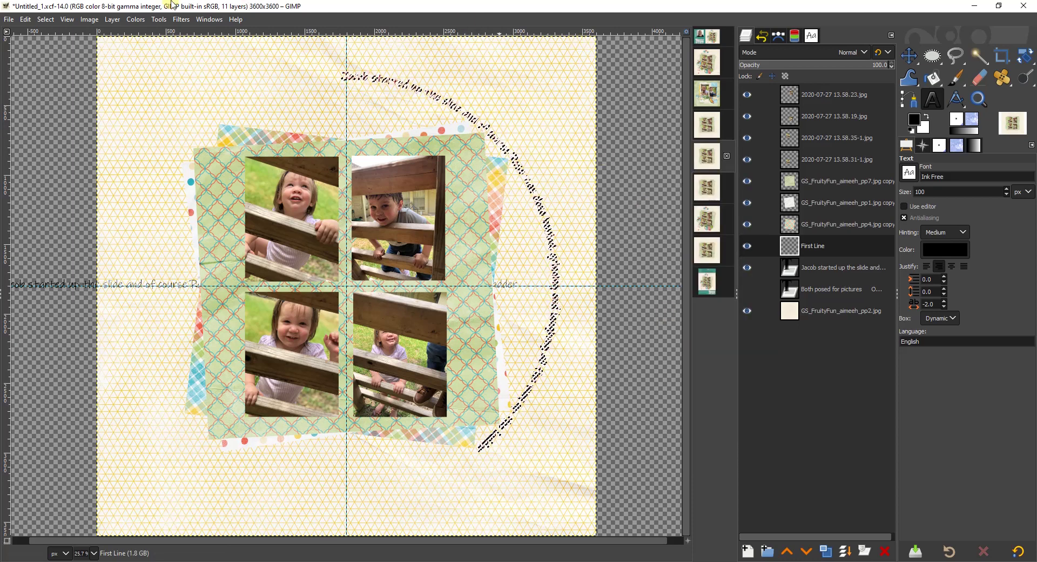
Step: Clear the selection and hide the curved text path
{"action": "left_click", "coordinate": [46, 20]}
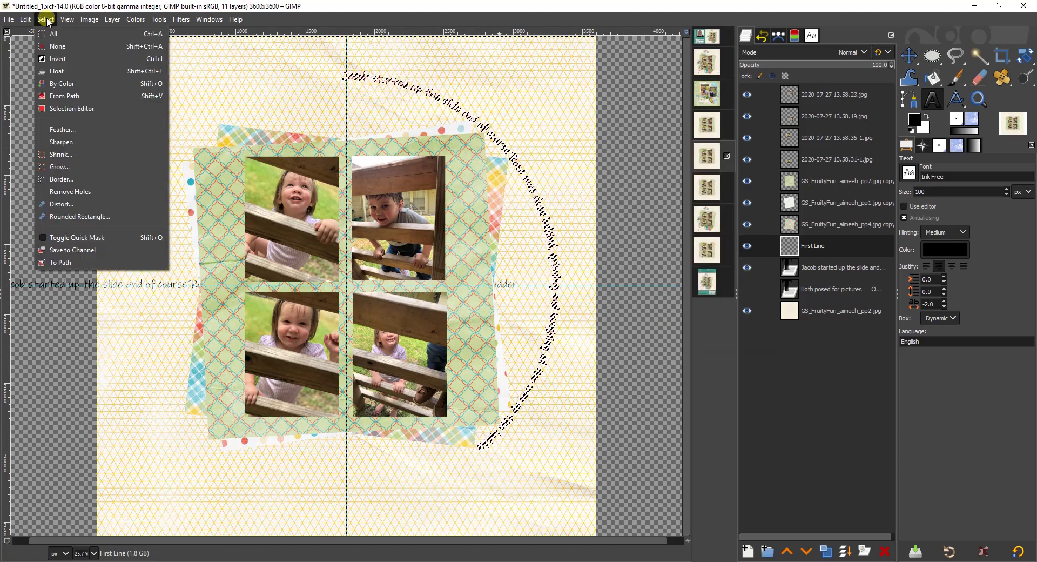
{"action": "left_click", "coordinate": [57, 46]}
{"action": "left_click", "coordinate": [784, 38]}
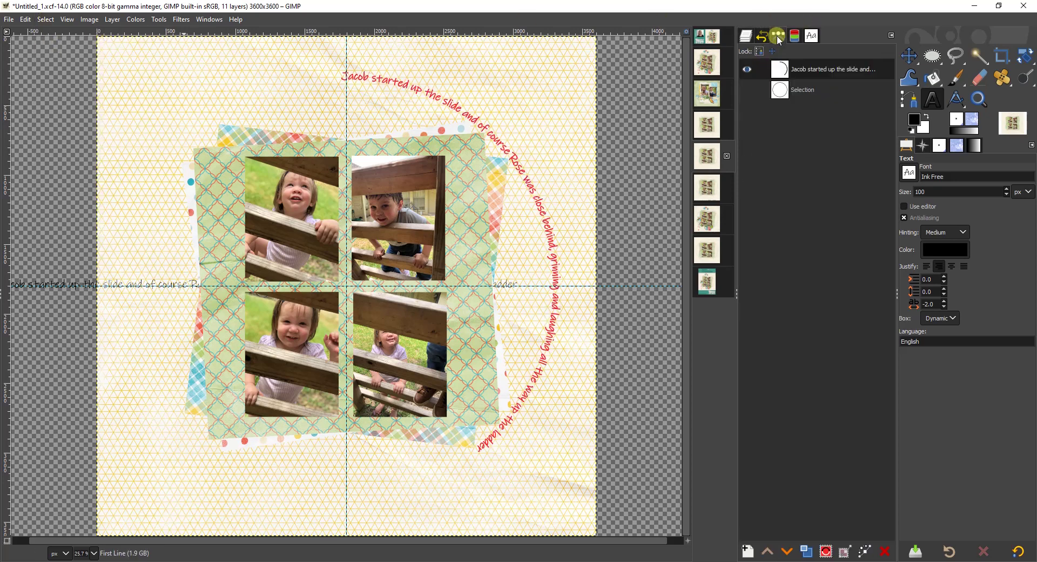
{"action": "left_click", "coordinate": [747, 70]}
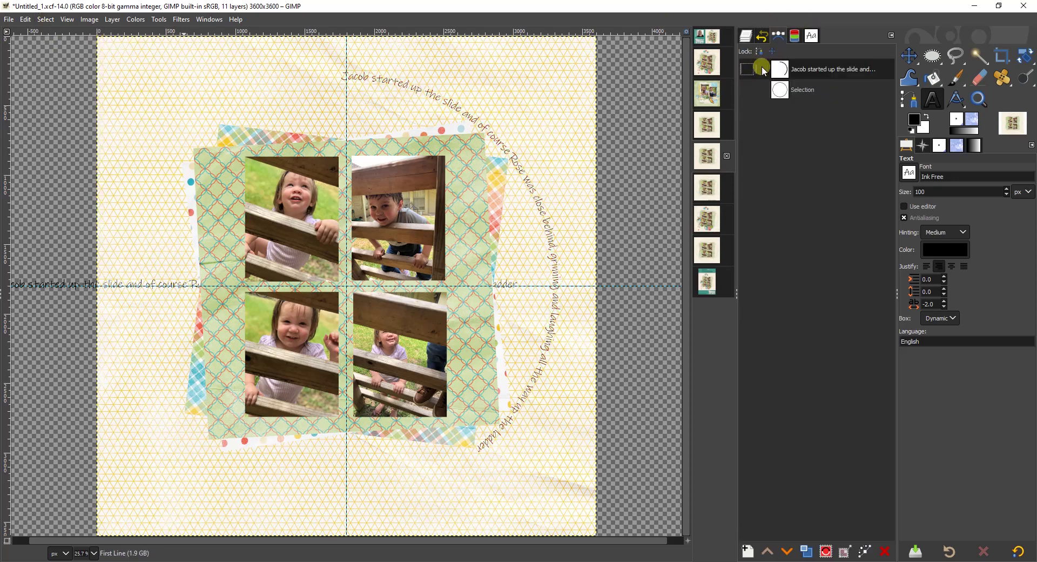
Step: Hide the original straight text layer of the slide sentence
{"action": "left_click", "coordinate": [316, 76]}
{"action": "left_click", "coordinate": [745, 35]}
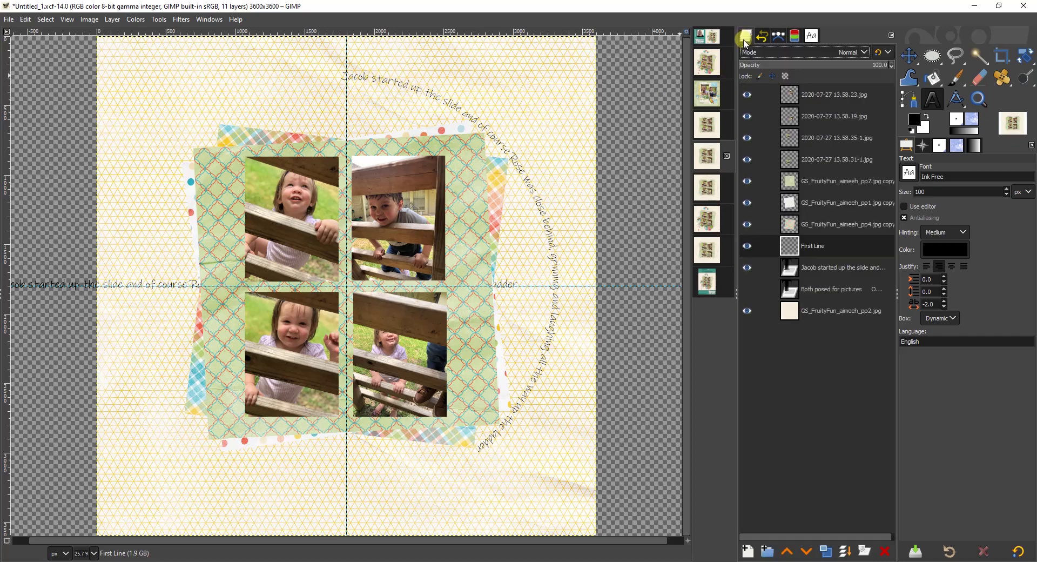
{"action": "left_click", "coordinate": [749, 267]}
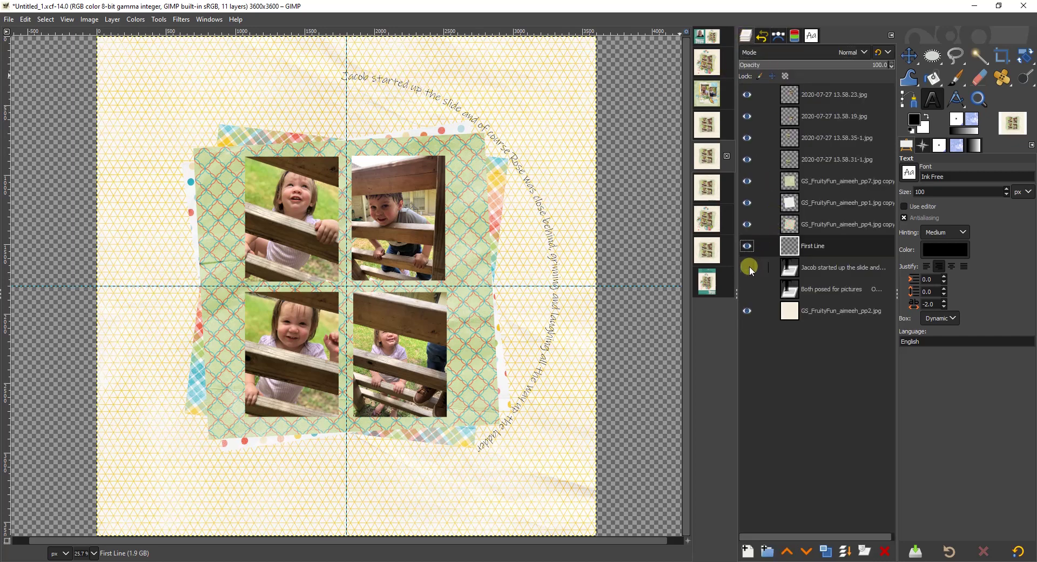
Step: Show the "Both posed for pictures" text layer and run its text along the circular path named Selection
{"action": "left_click", "coordinate": [816, 289]}
{"action": "left_click", "coordinate": [778, 36]}
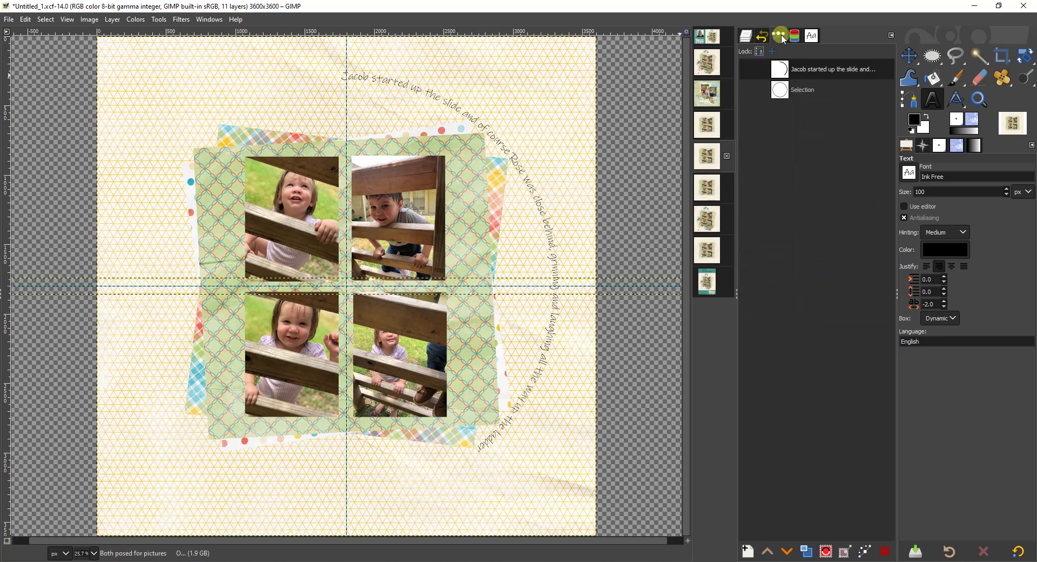
{"action": "left_click", "coordinate": [803, 95]}
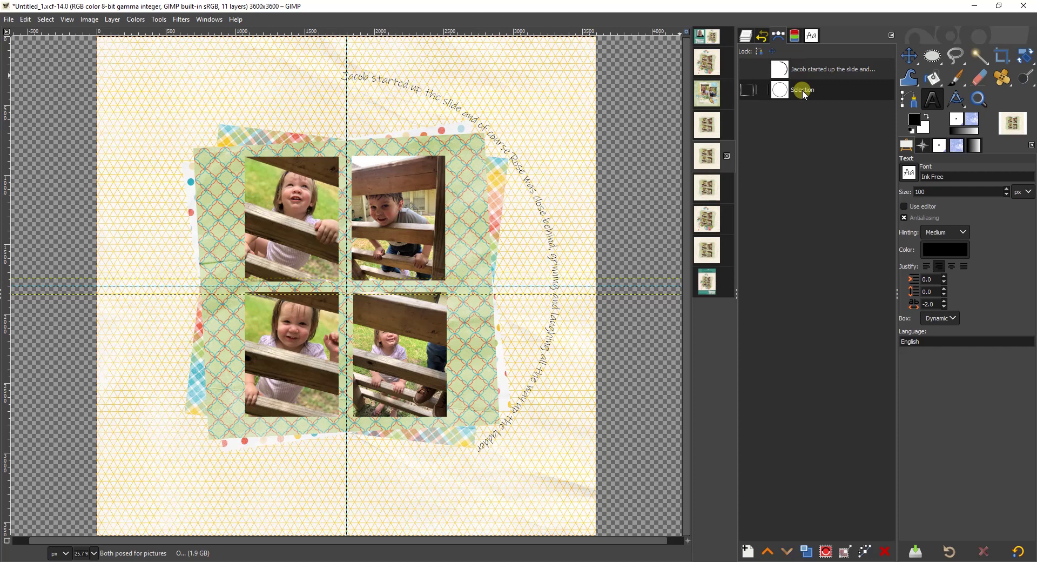
{"action": "left_click", "coordinate": [745, 36]}
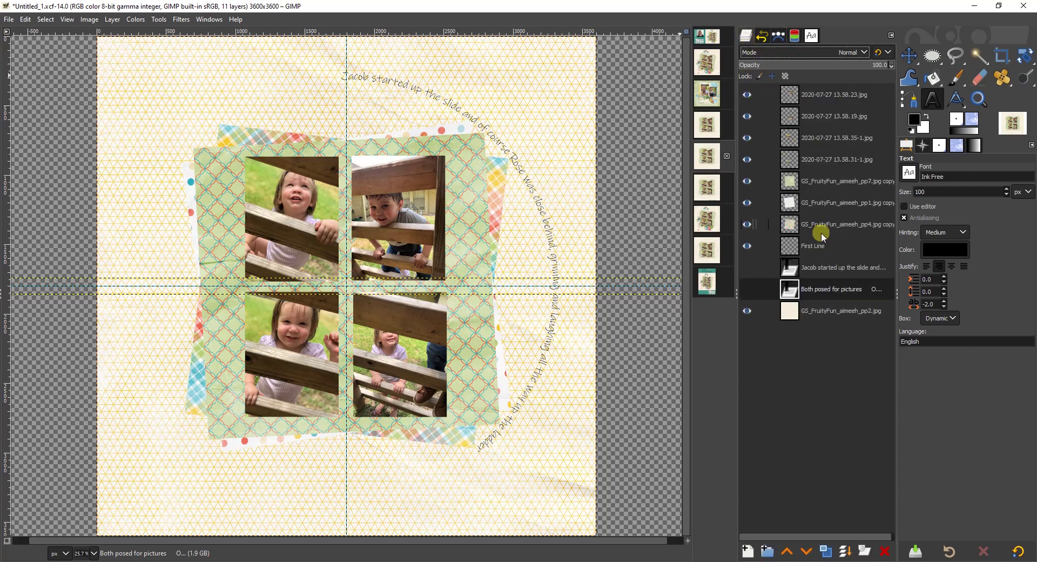
{"action": "left_click", "coordinate": [747, 288]}
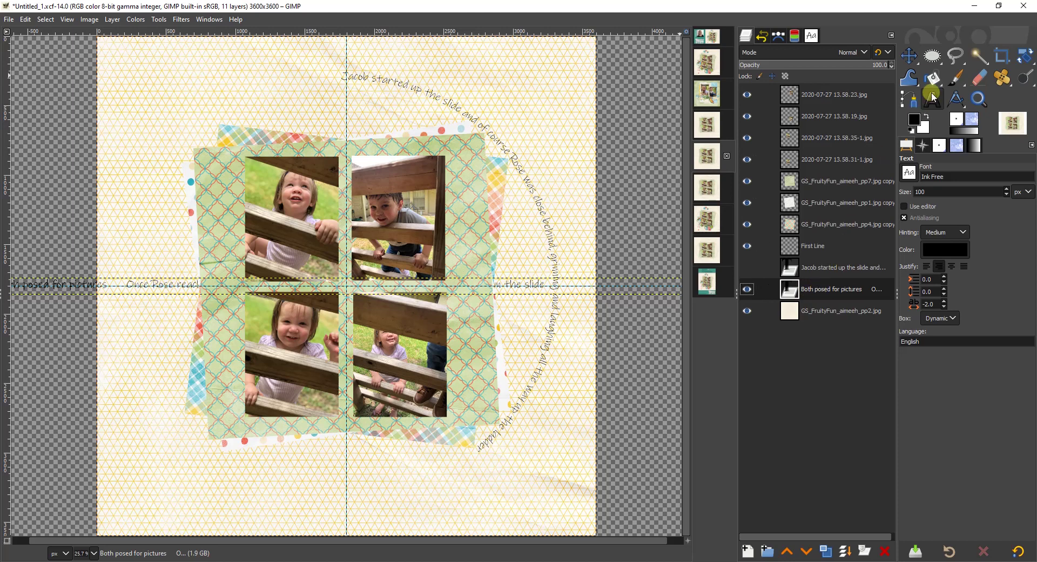
{"action": "right_click", "coordinate": [828, 294]}
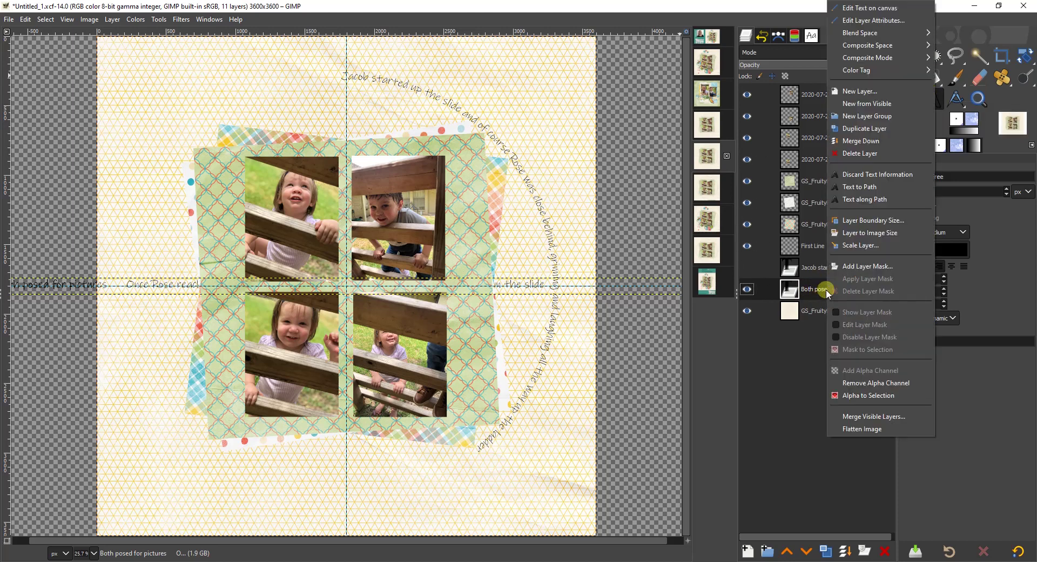
{"action": "left_click", "coordinate": [859, 200]}
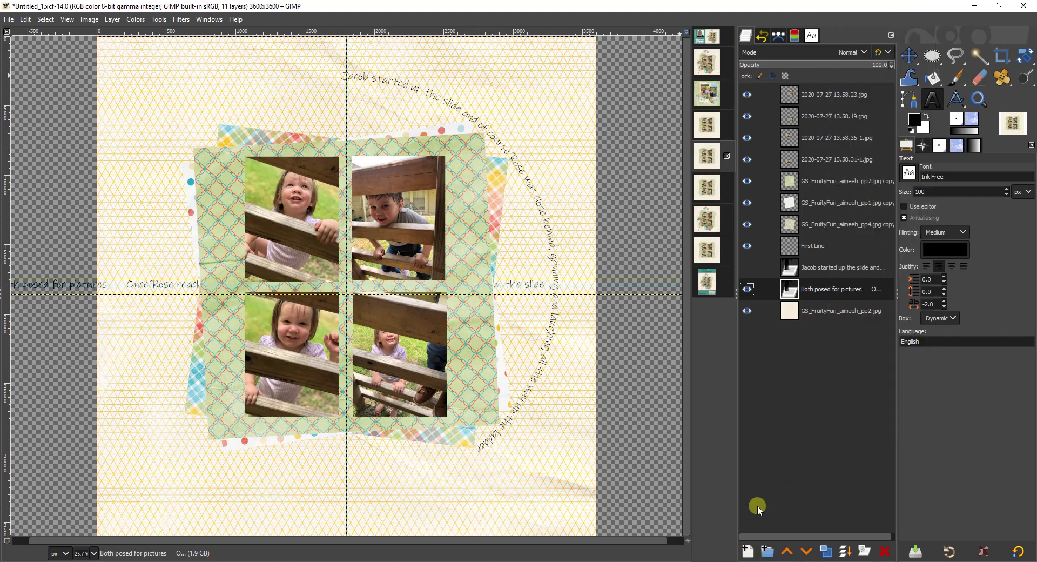
Step: Create a transparent 3600 by 3600 px layer named Second Line above the "Both posed for pictures" text layer
{"action": "left_click", "coordinate": [749, 551]}
{"action": "type", "text": "Second Line"}
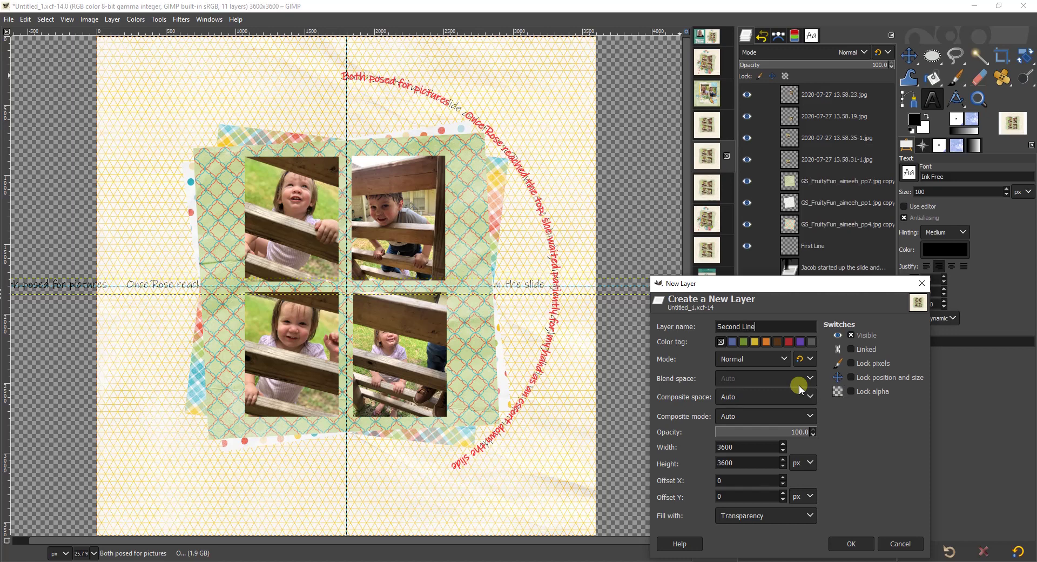
{"action": "left_click", "coordinate": [853, 543]}
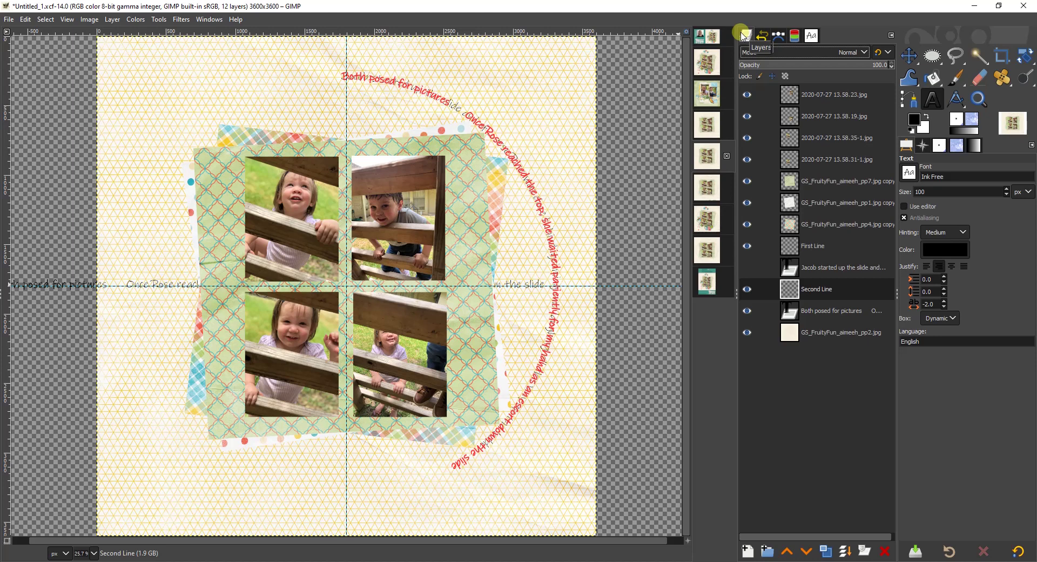
Step: Convert the "Both posed for pictures" curved path to a selection and fill it with the black foreground colour on the Second Line layer
{"action": "left_click", "coordinate": [778, 35]}
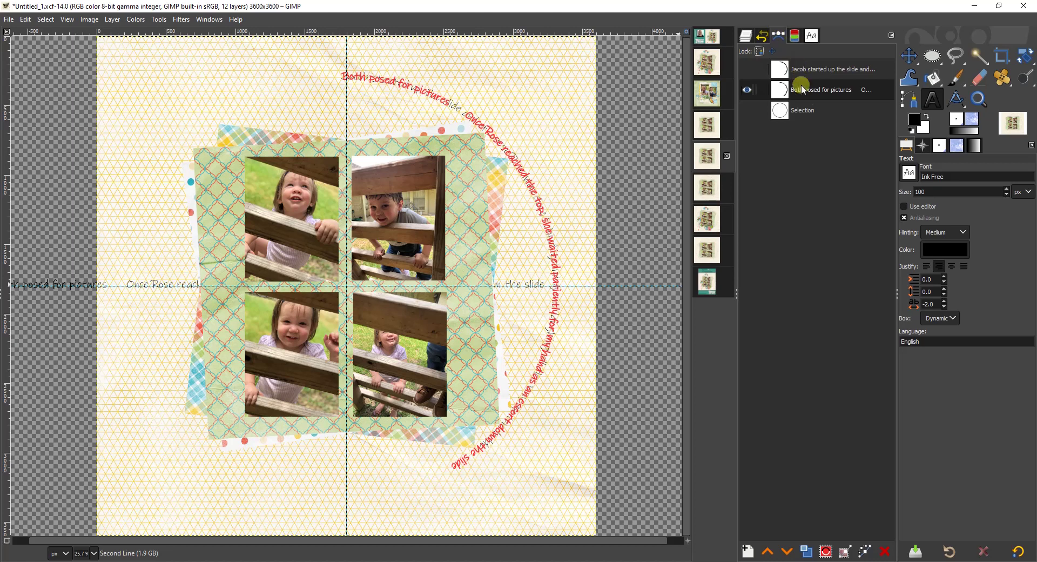
{"action": "left_click", "coordinate": [826, 552]}
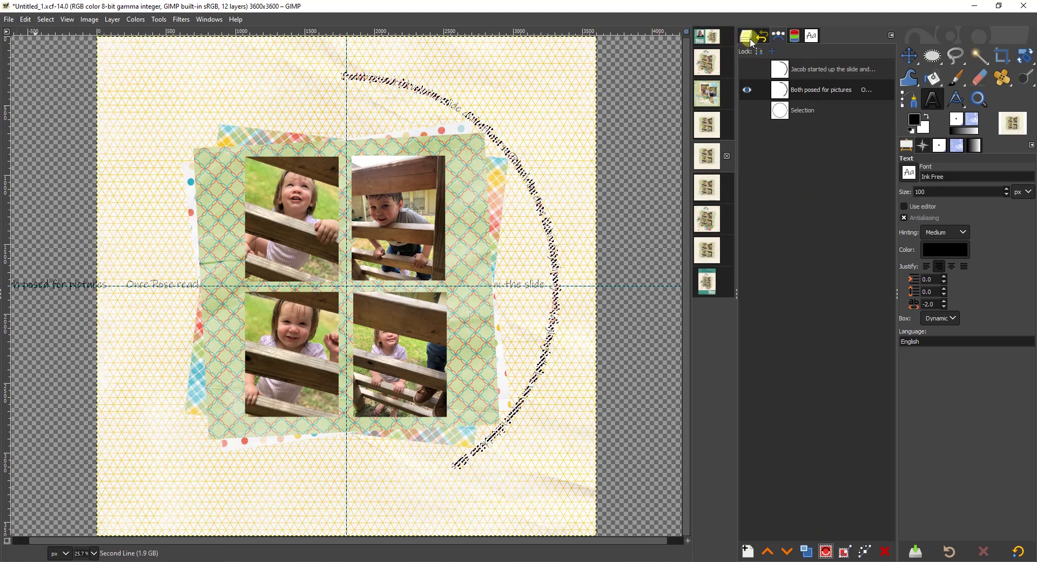
{"action": "left_click", "coordinate": [748, 37]}
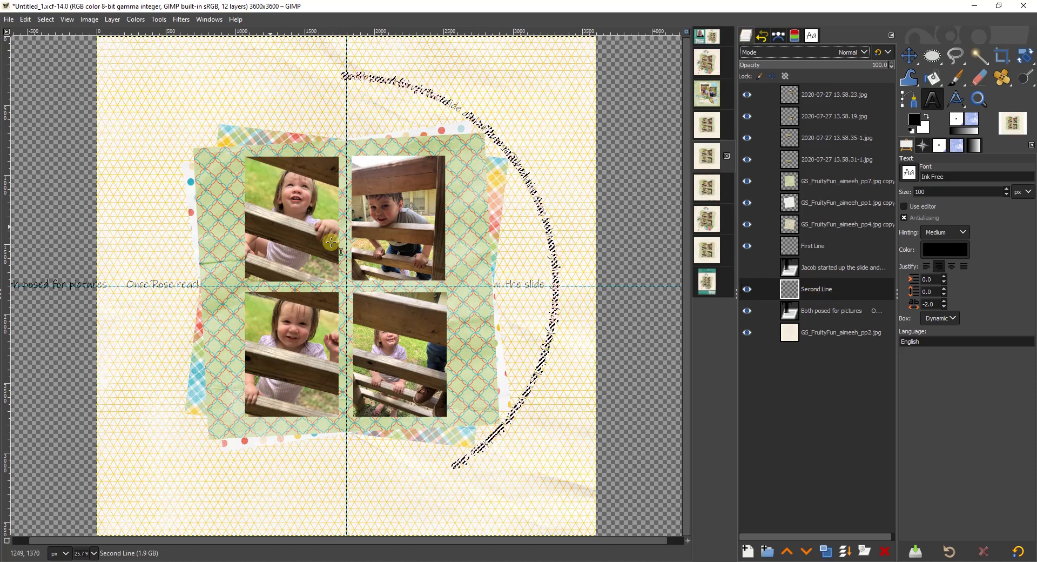
{"action": "left_click", "coordinate": [26, 19]}
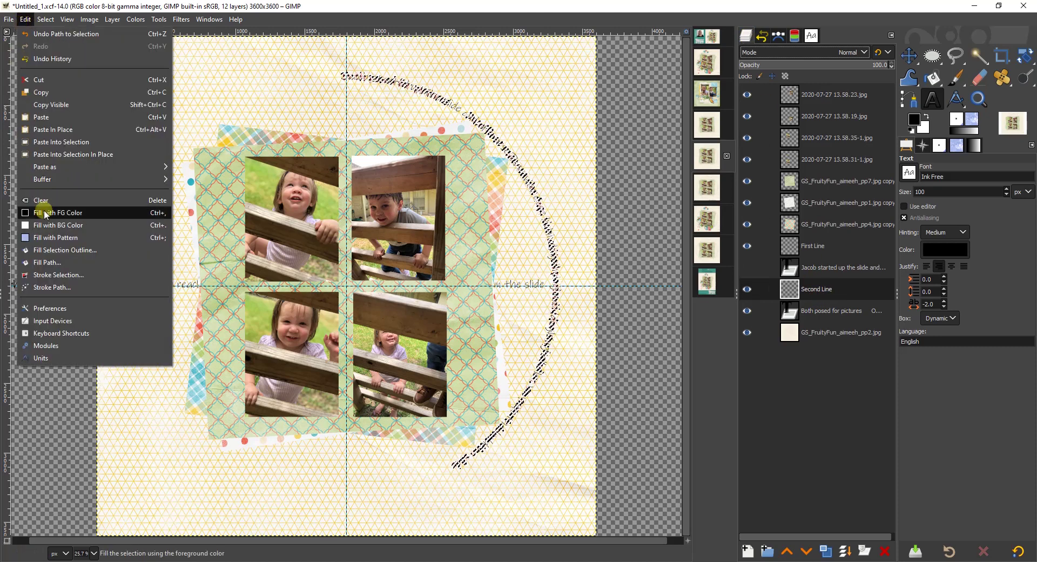
{"action": "left_click", "coordinate": [45, 213]}
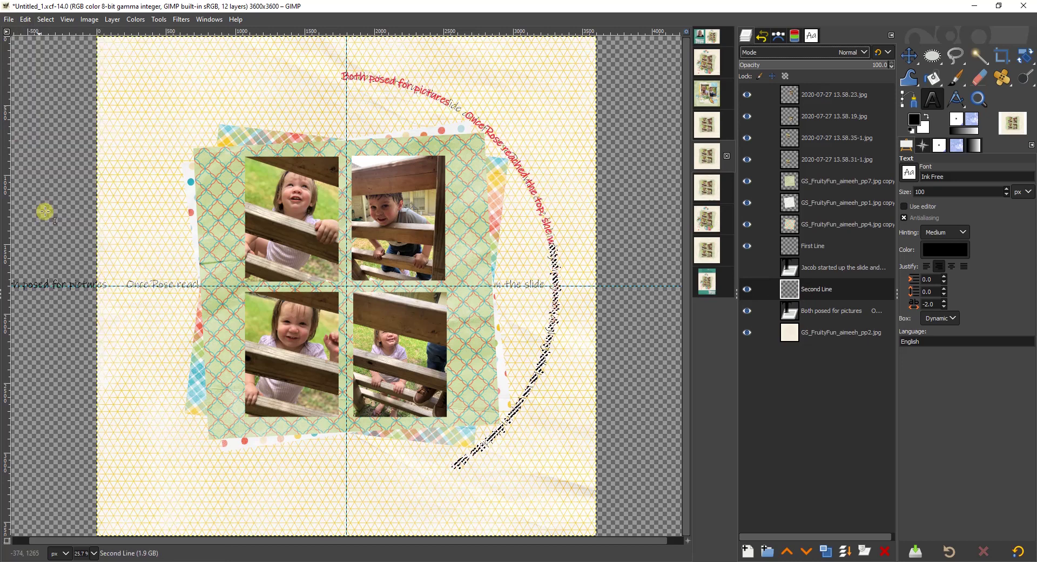
Step: Clear the selection and hide both the "Both posed for pictures" curved path and its straight text layer
{"action": "left_click", "coordinate": [45, 20]}
{"action": "left_click", "coordinate": [51, 47]}
{"action": "left_click", "coordinate": [778, 36]}
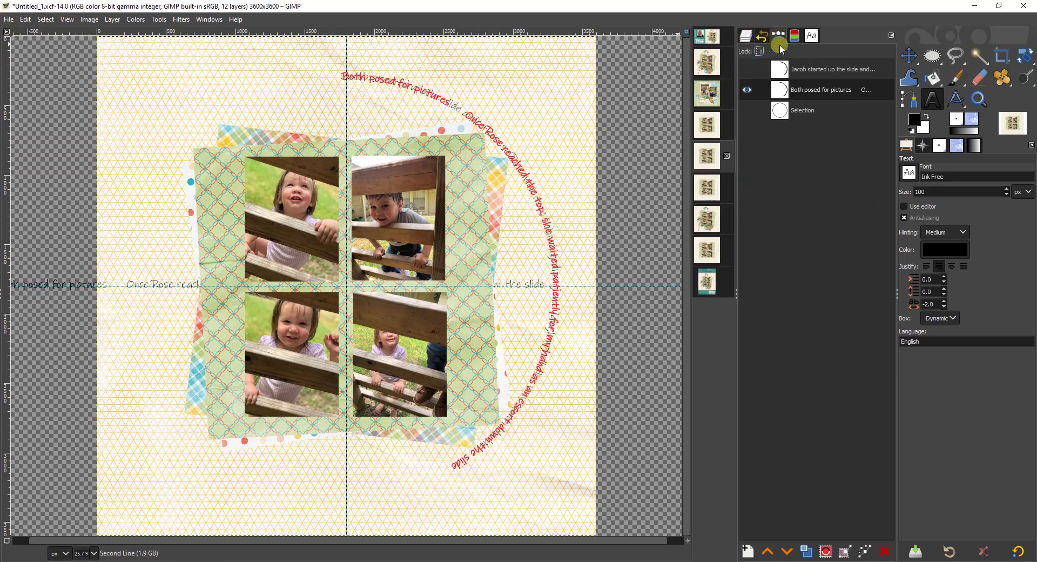
{"action": "left_click", "coordinate": [746, 89]}
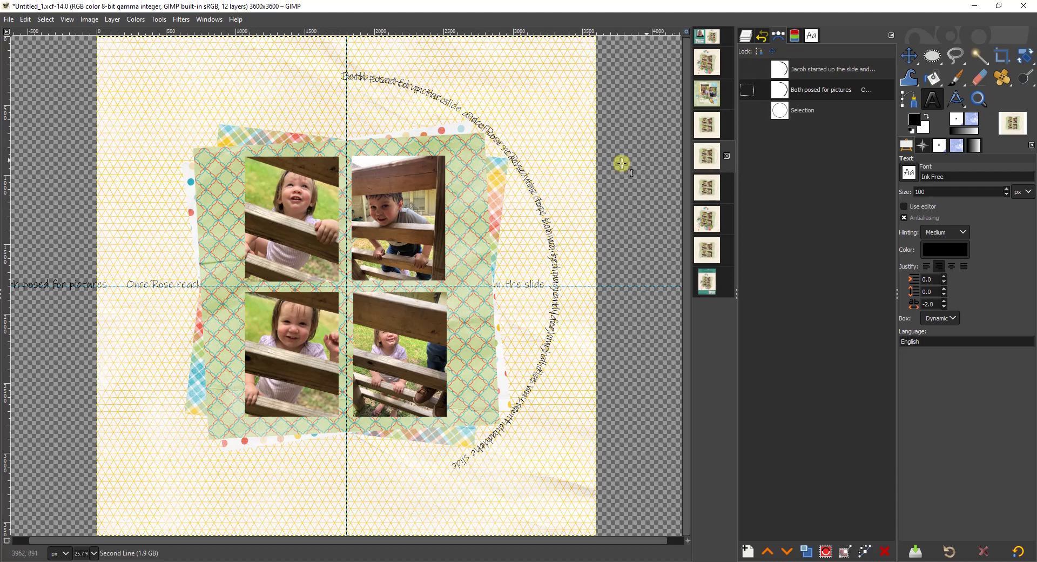
{"action": "left_click", "coordinate": [746, 35]}
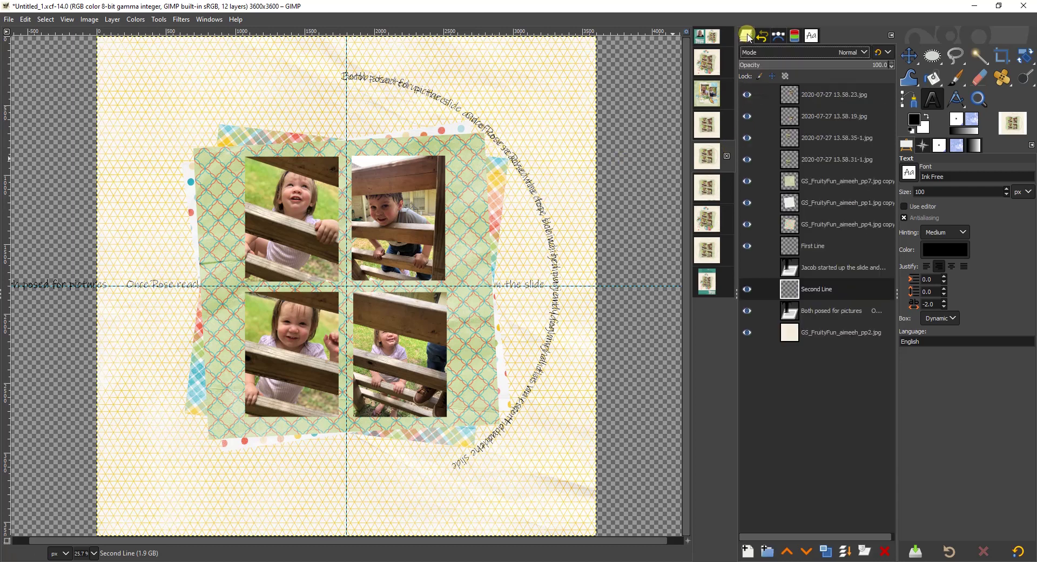
{"action": "left_click", "coordinate": [747, 311]}
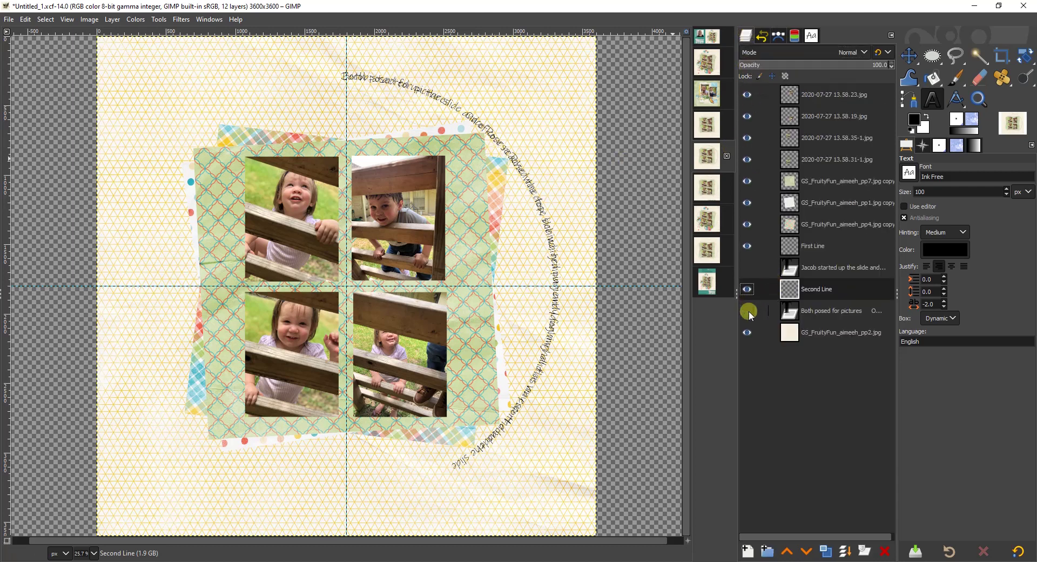
Step: Rotate the Second Line text onto the left half of the circle and the First Line text slightly clockwise on the right half
{"action": "left_click", "coordinate": [1026, 55]}
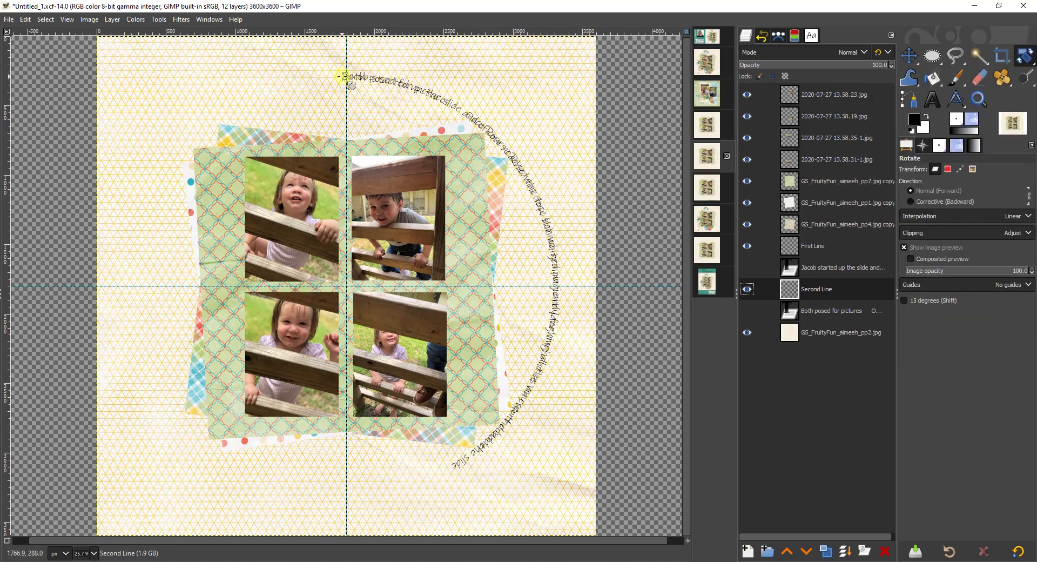
{"action": "left_click_drag", "start_coordinate": [346, 75], "coordinate": [334, 420]}
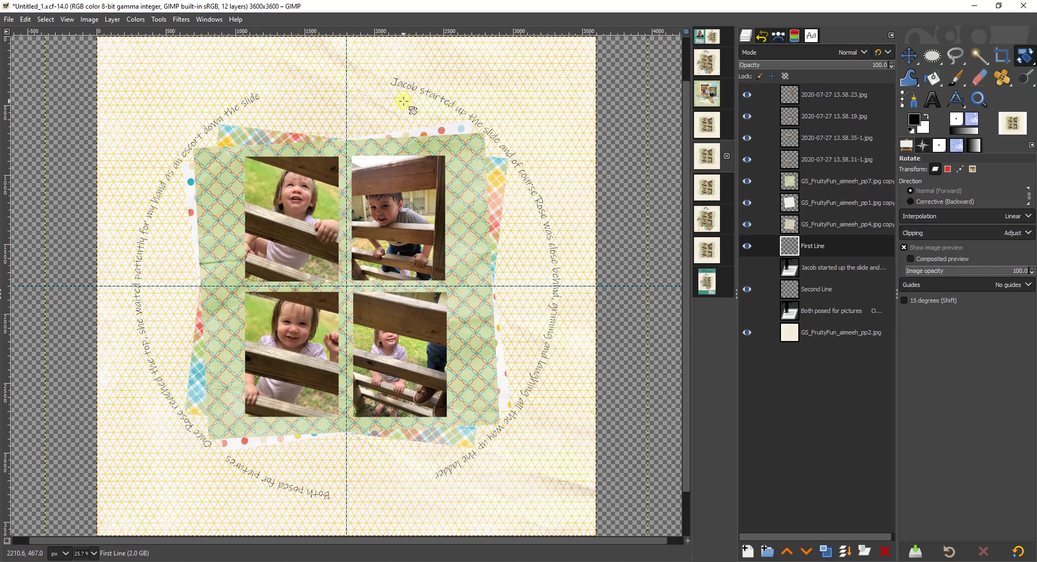
Step: View the finished JULY_2 layout and the digital_scrapbooking_layout_gimp_28 title image
{"action": "left_click", "coordinate": [706, 220]}
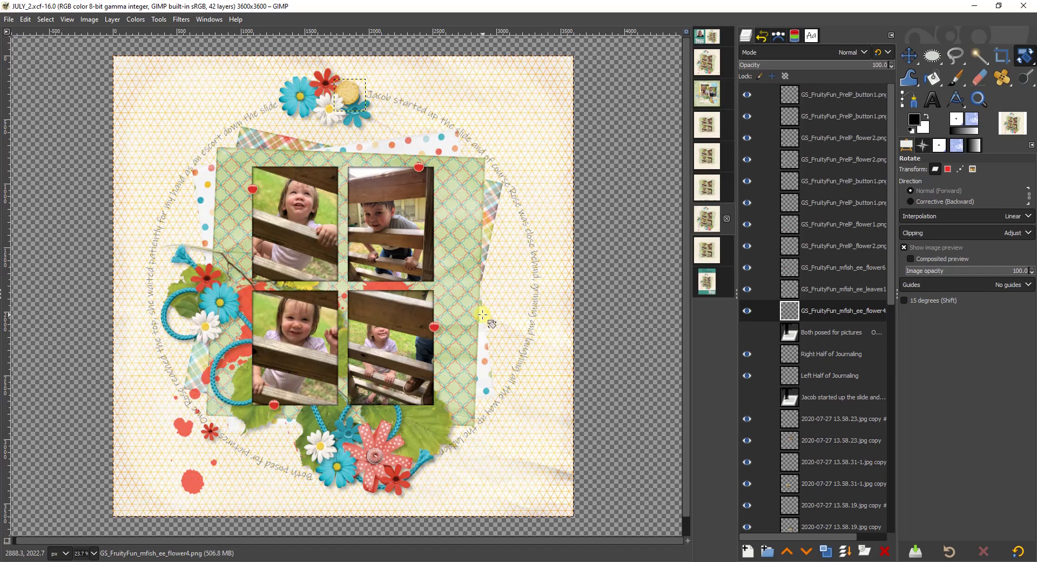
{"action": "left_click", "coordinate": [707, 279]}
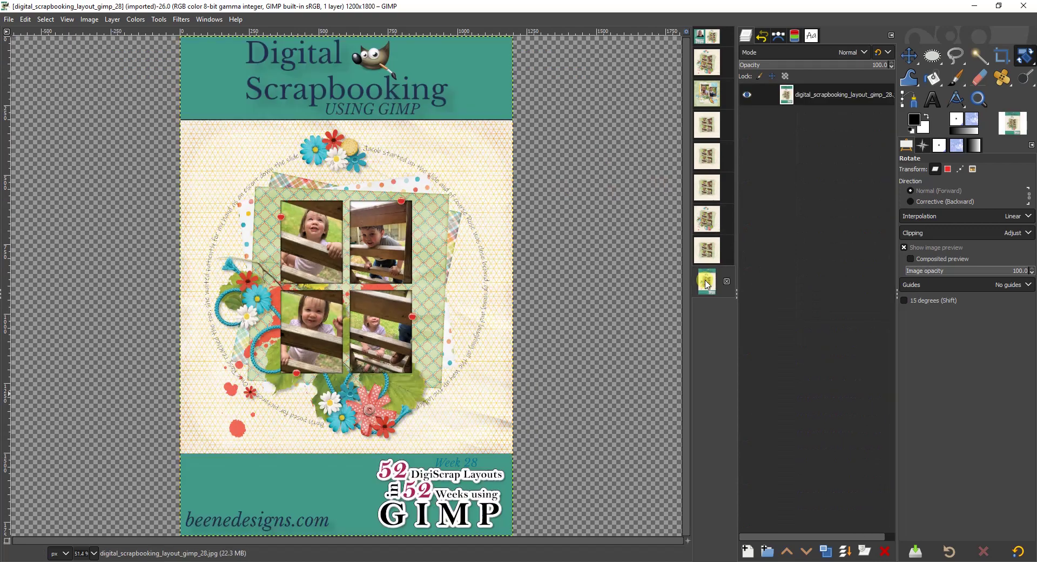